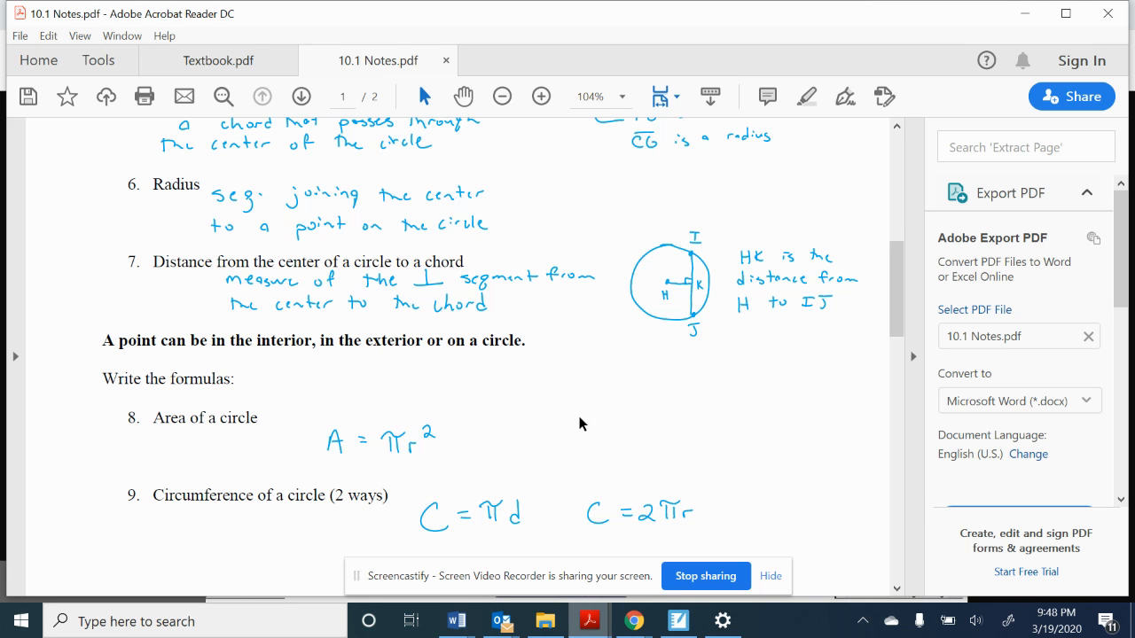
scroll(581, 424, "up", 5)
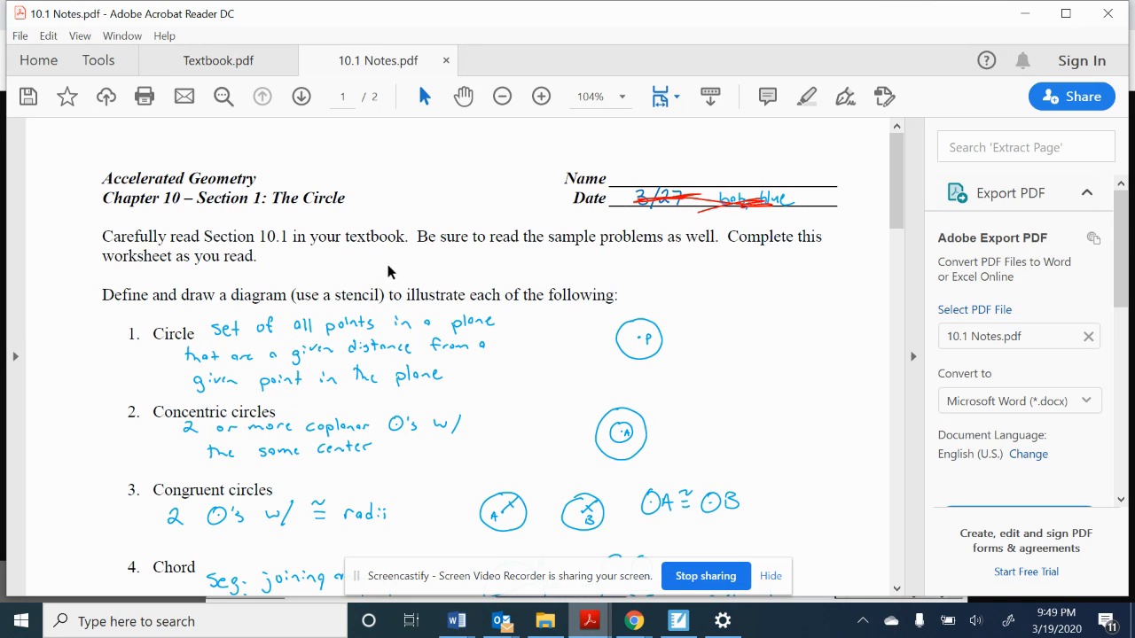
scroll(461, 401, "down", 3)
scroll(461, 401, "down", 5)
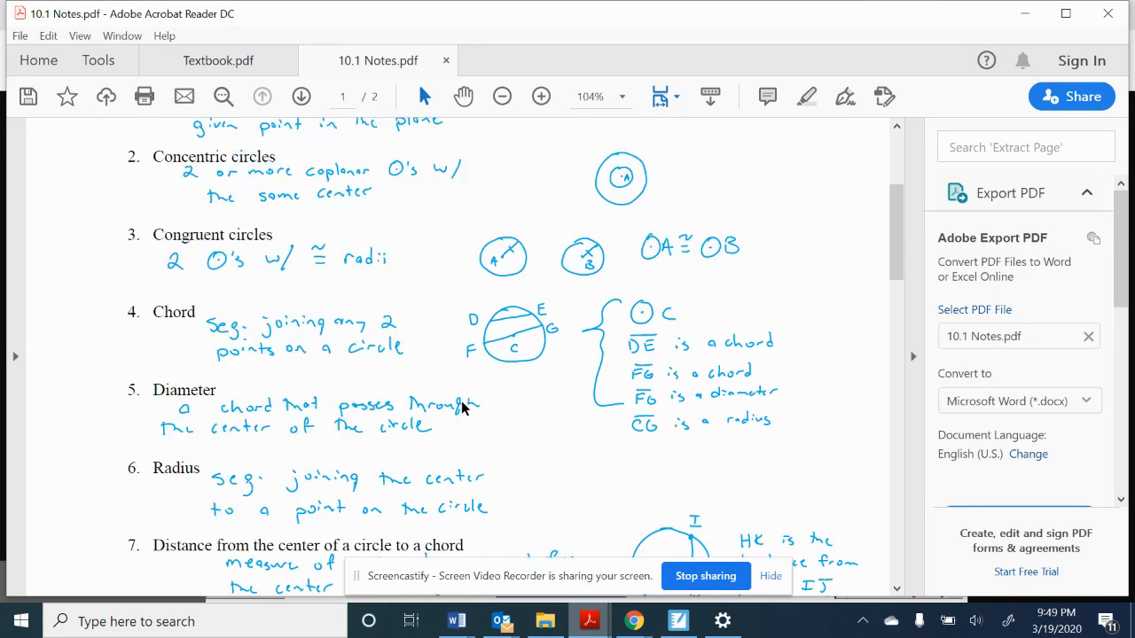
scroll(461, 405, "down", 4)
scroll(461, 405, "down", 3)
scroll(461, 405, "down", 2)
scroll(461, 405, "down", 2)
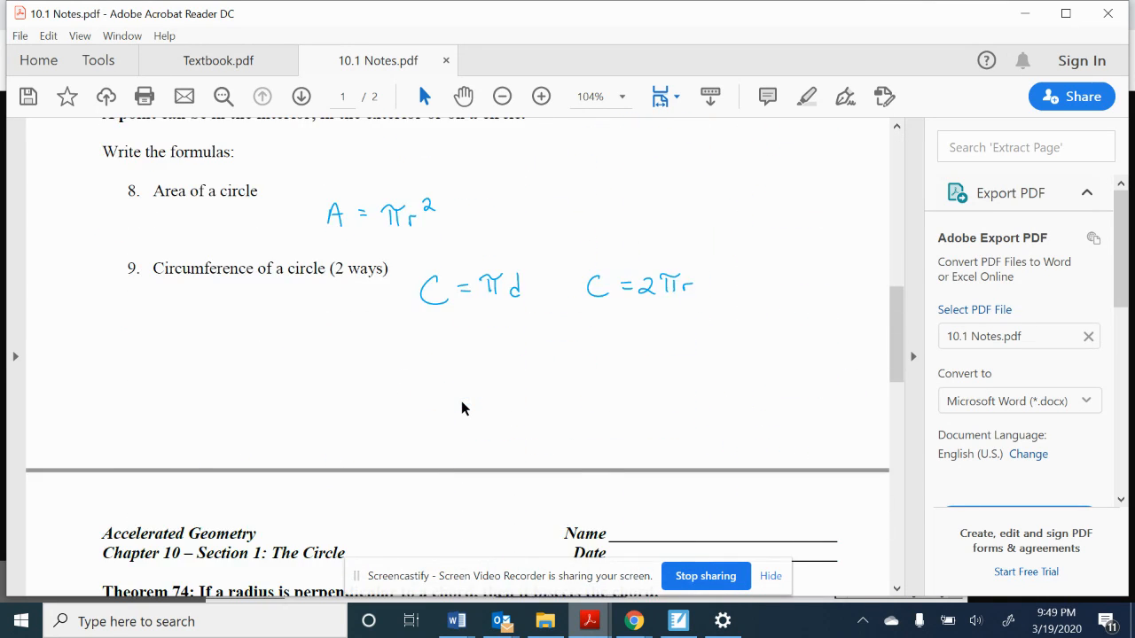
scroll(461, 405, "down", 4)
scroll(461, 406, "up", 1)
scroll(461, 401, "down", 2)
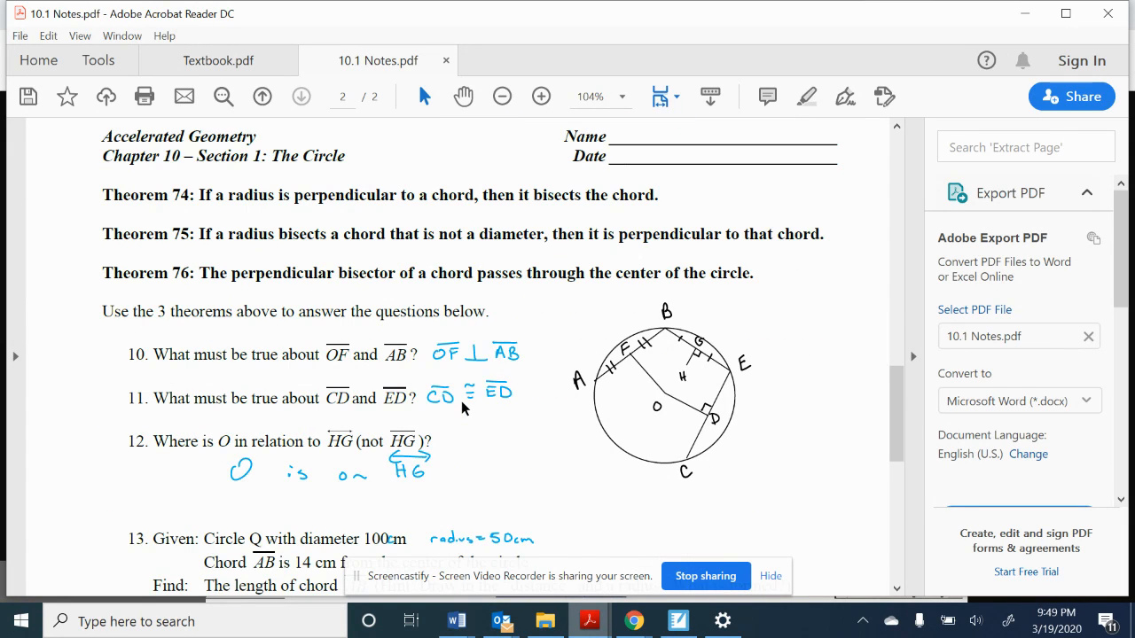
scroll(461, 401, "down", 1)
scroll(461, 400, "down", 1)
scroll(461, 400, "up", 3)
scroll(461, 401, "up", 4)
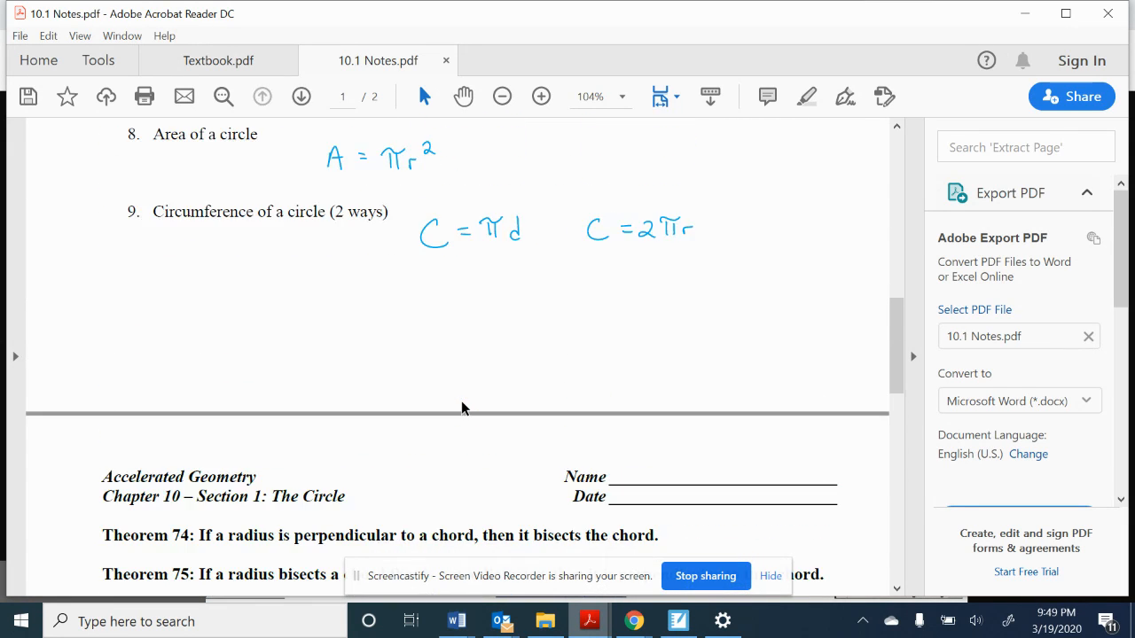
scroll(461, 401, "up", 2)
scroll(461, 400, "up", 2)
scroll(461, 401, "up", 2)
scroll(461, 408, "up", 3)
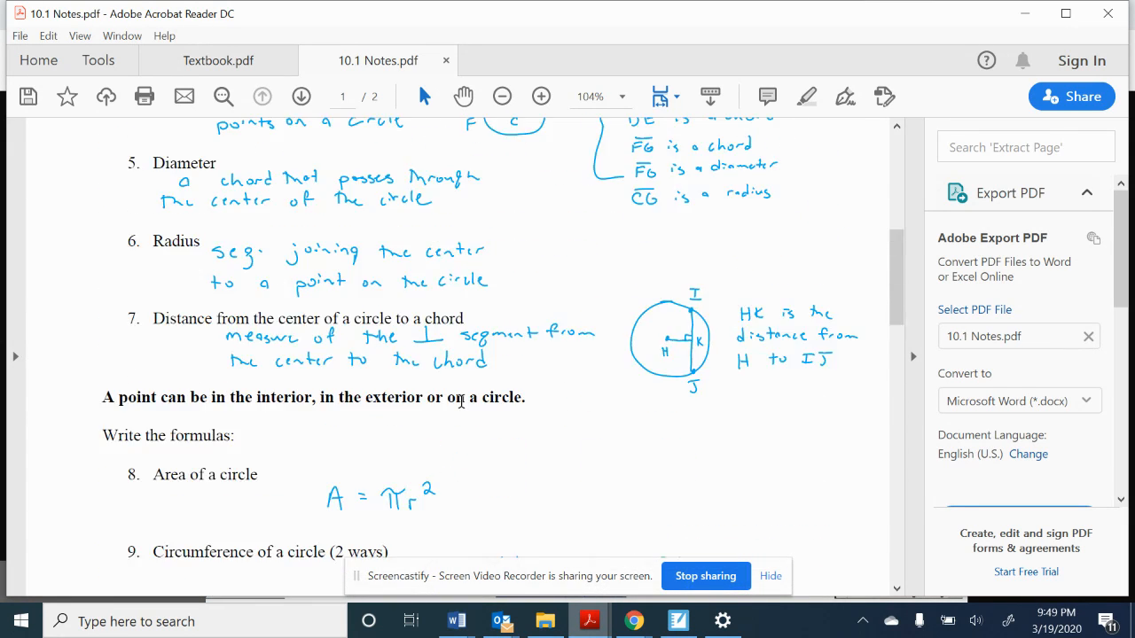
scroll(461, 408, "up", 2)
scroll(461, 400, "up", 3)
scroll(455, 346, "up", 2)
scroll(455, 346, "up", 1)
scroll(456, 346, "down", 2)
scroll(456, 346, "down", 3)
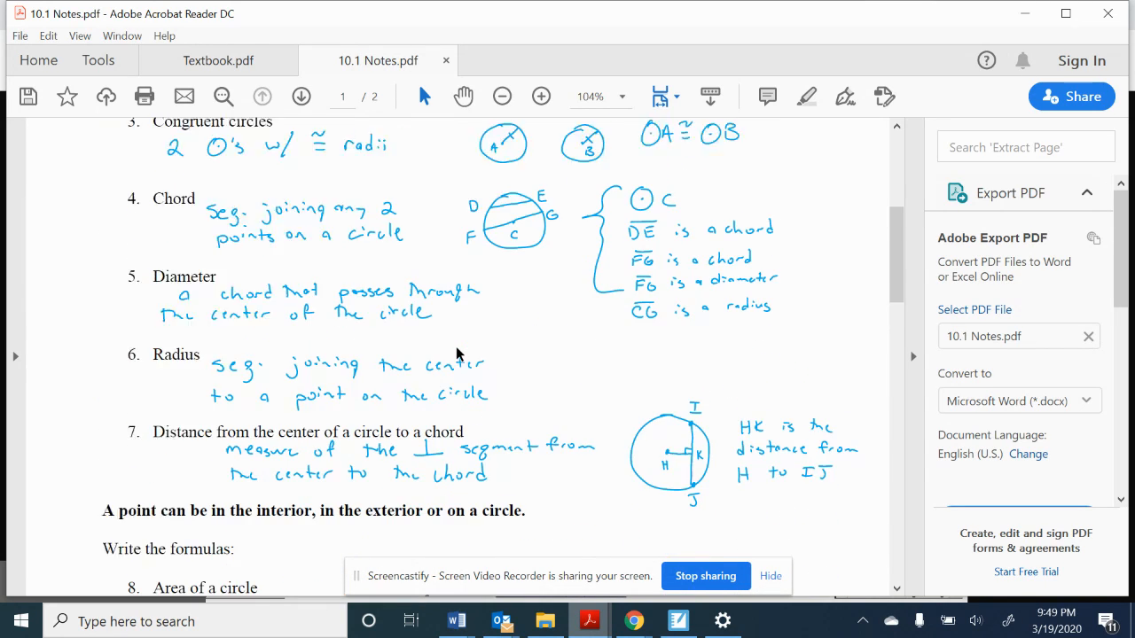
scroll(456, 346, "down", 2)
scroll(456, 346, "down", 1)
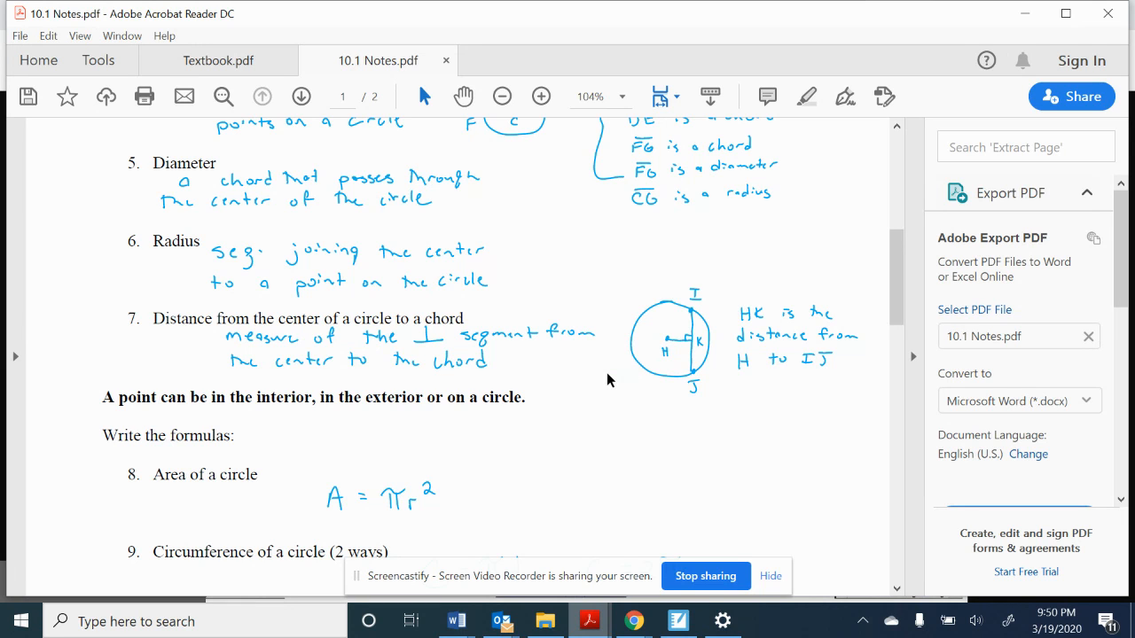
scroll(606, 373, "down", 3)
scroll(606, 373, "down", 3)
scroll(607, 372, "down", 3)
scroll(606, 380, "down", 3)
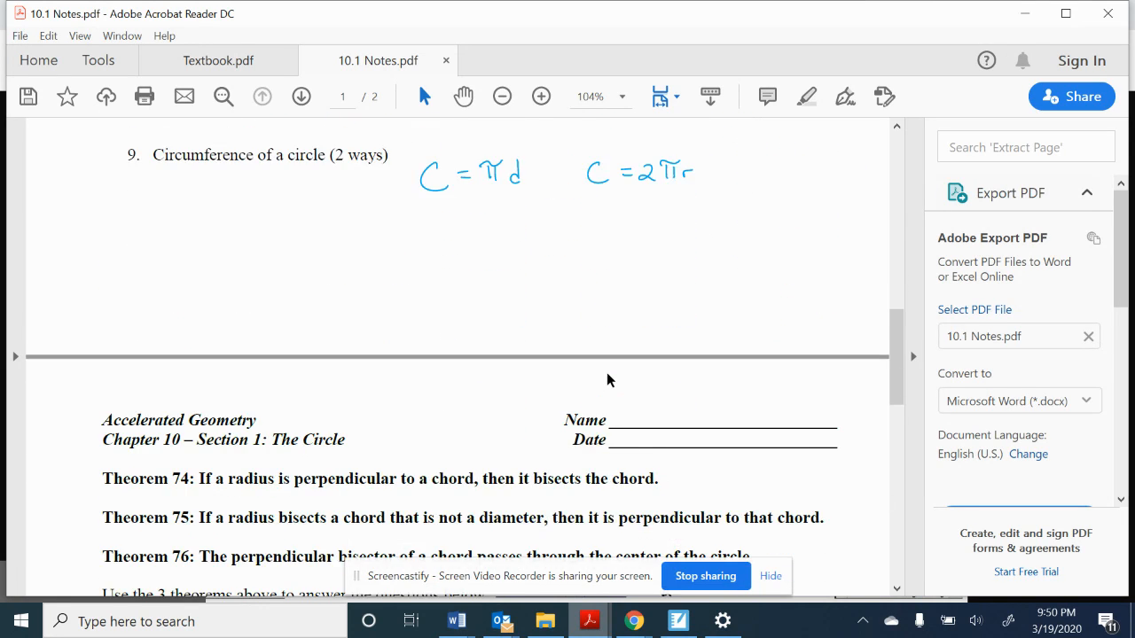
scroll(606, 380, "down", 3)
scroll(606, 381, "down", 3)
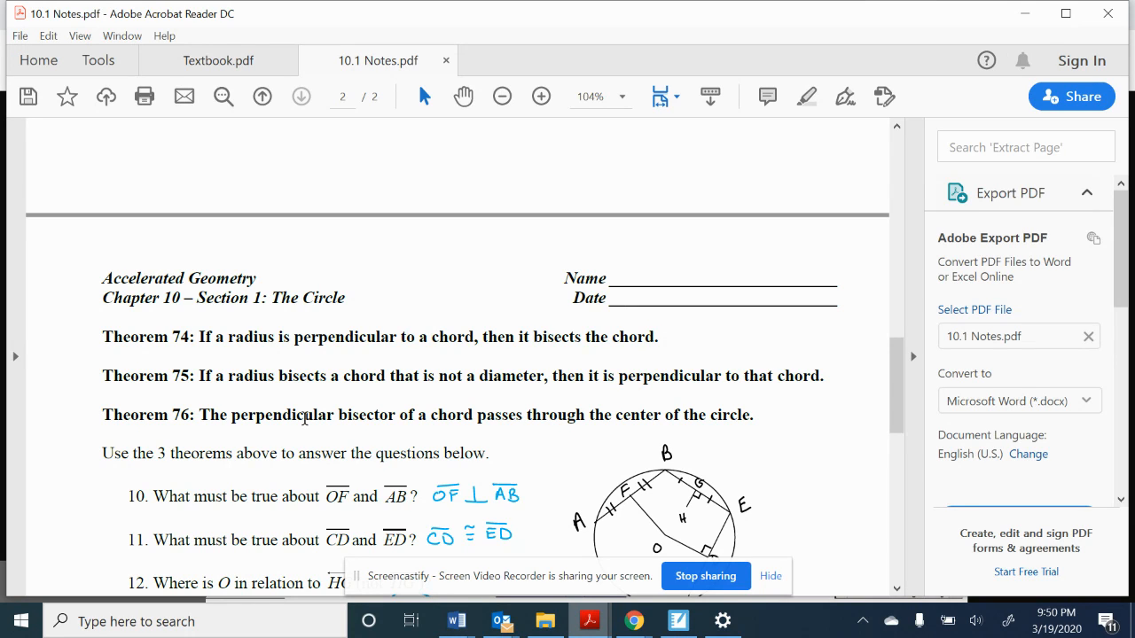
scroll(307, 426, "down", 4)
scroll(308, 427, "down", 4)
scroll(308, 427, "down", 1)
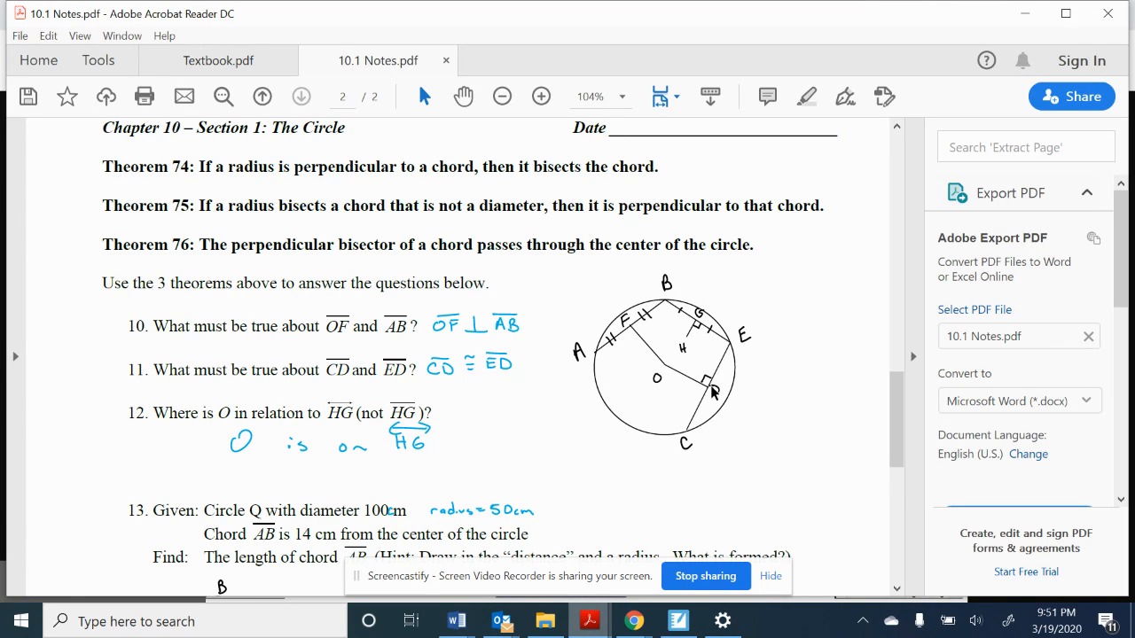
- Review the page 2 circle theorem diagram in Acrobat, then switch to the Theorem 74 notebook window
left_click_drag(700, 380, 709, 385)
left_click(679, 621)
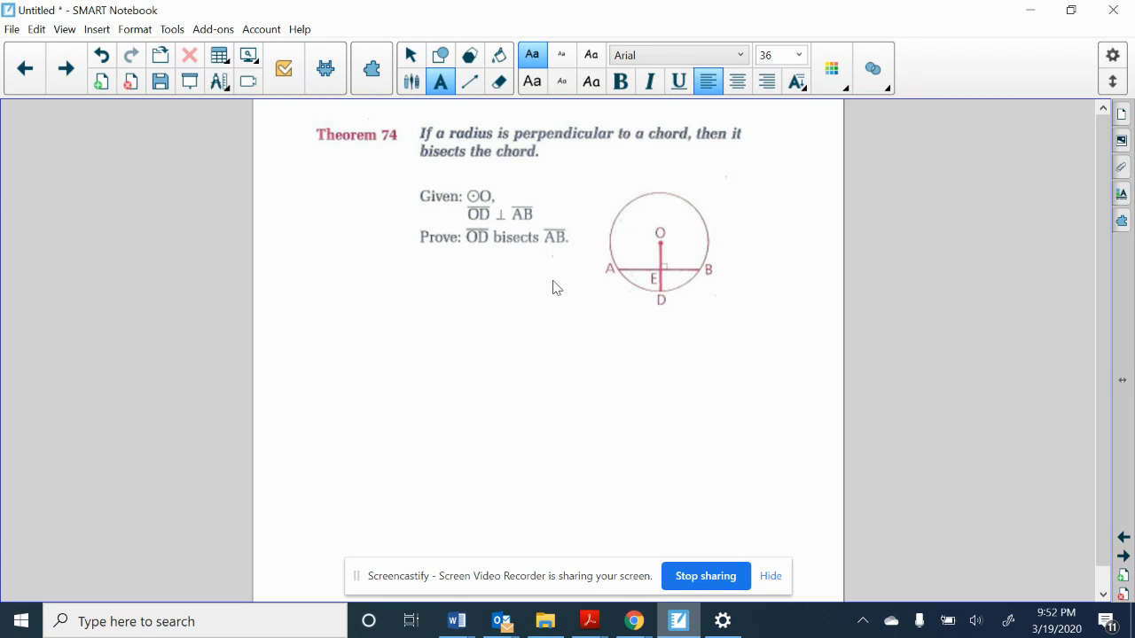
key("ctrl+2")
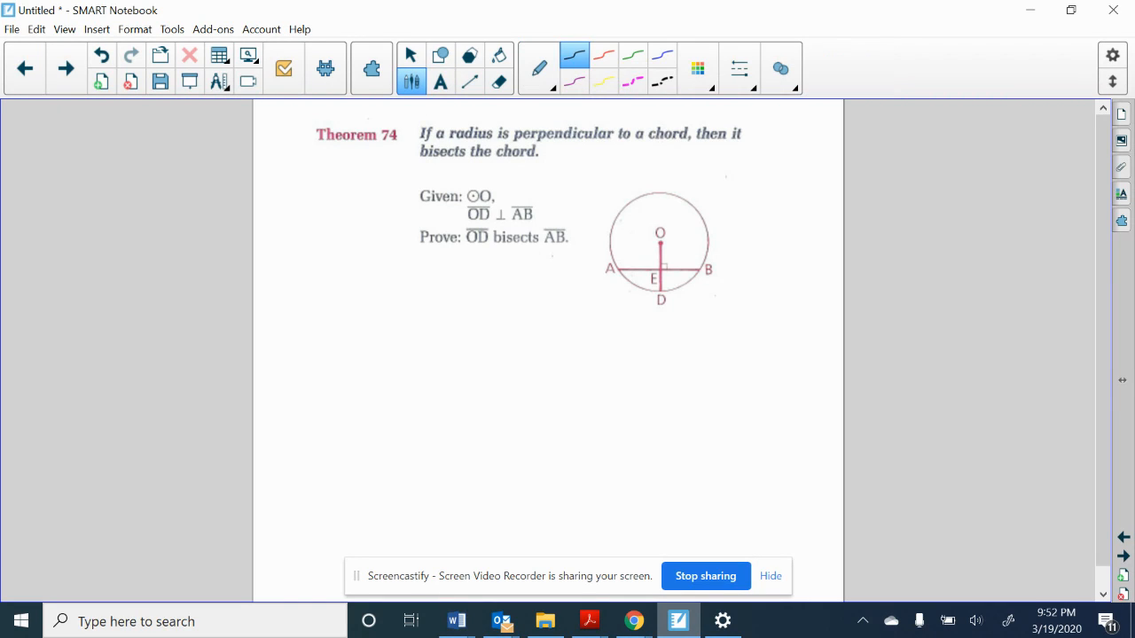
left_click_drag(394, 319, 345, 368)
left_click_drag(436, 315, 437, 379)
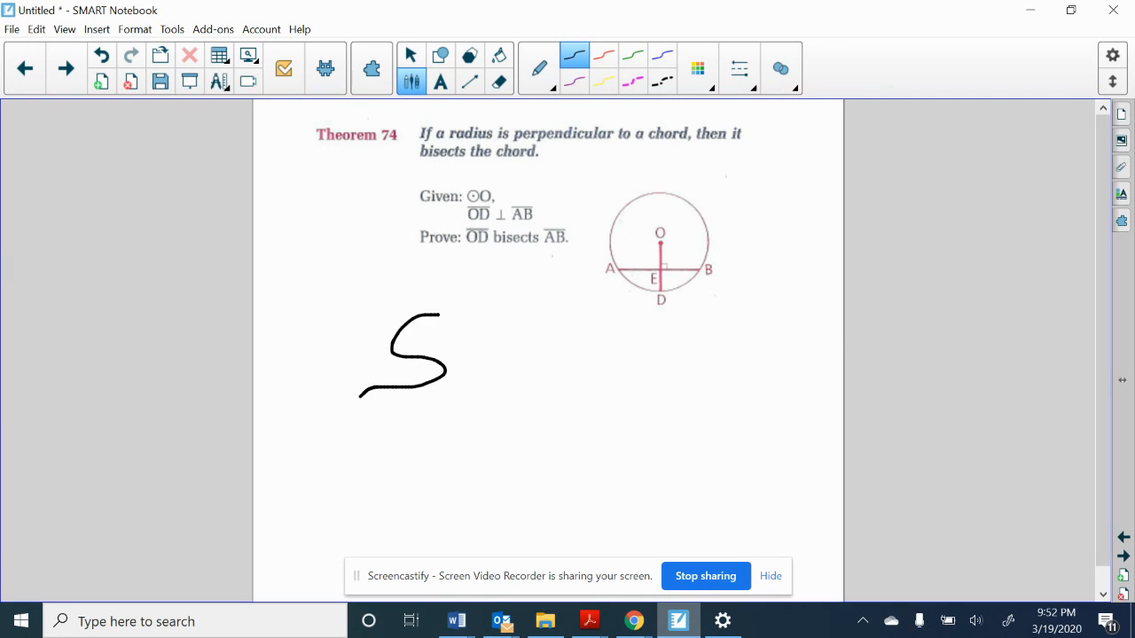
mouse_move(454, 363)
left_mouse_down()
mouse_move(486, 387)
mouse_move(553, 380)
left_mouse_up()
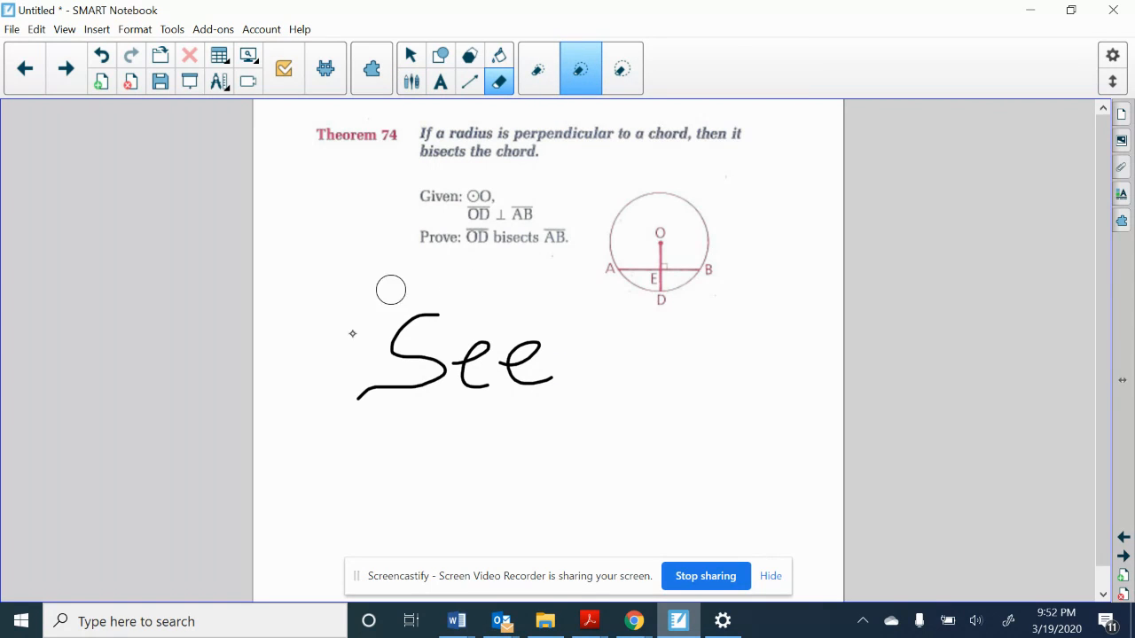
left_click_drag(353, 390, 368, 399)
left_click_drag(577, 374, 390, 354)
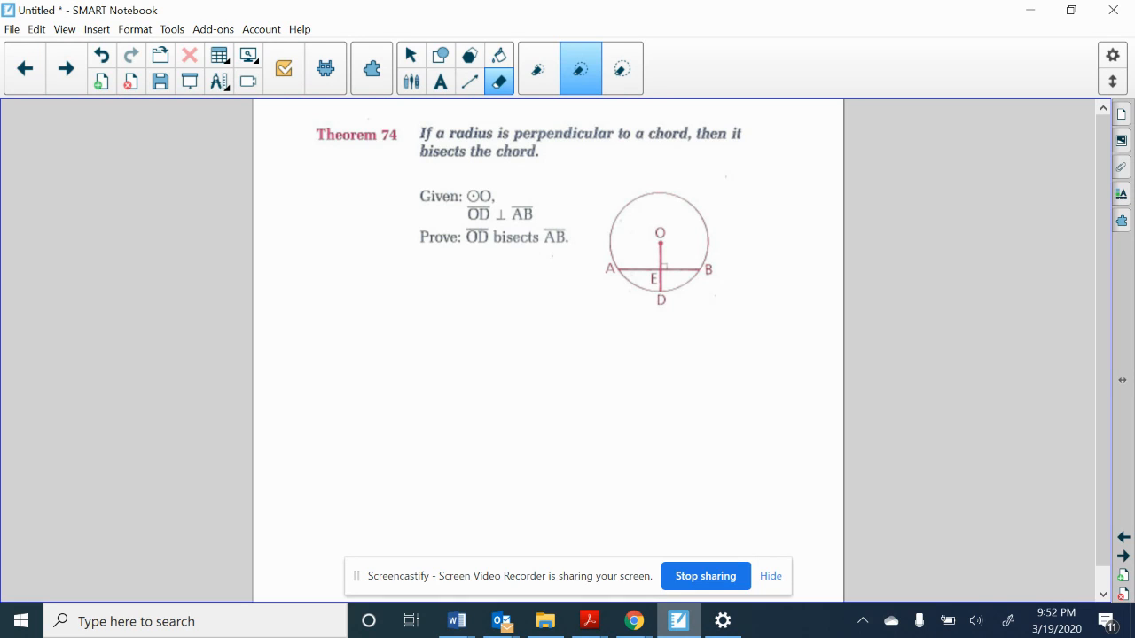
left_click(470, 82)
- Draw dashed radii from A to O and from B to O using the dashed line style
left_click(532, 56)
left_click(726, 68)
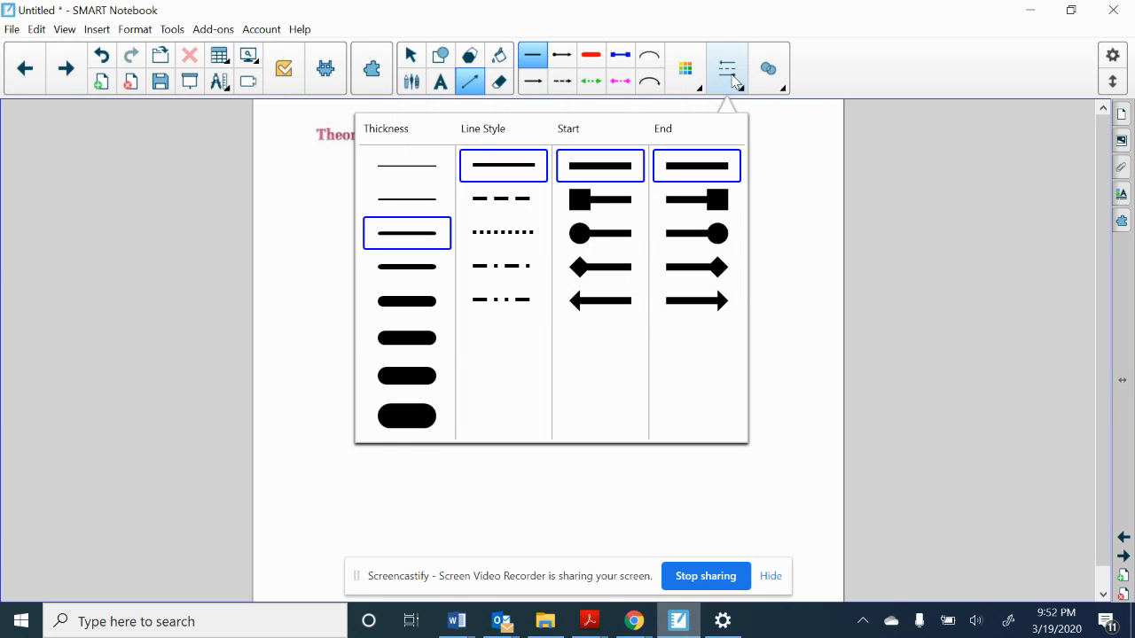
left_click(503, 199)
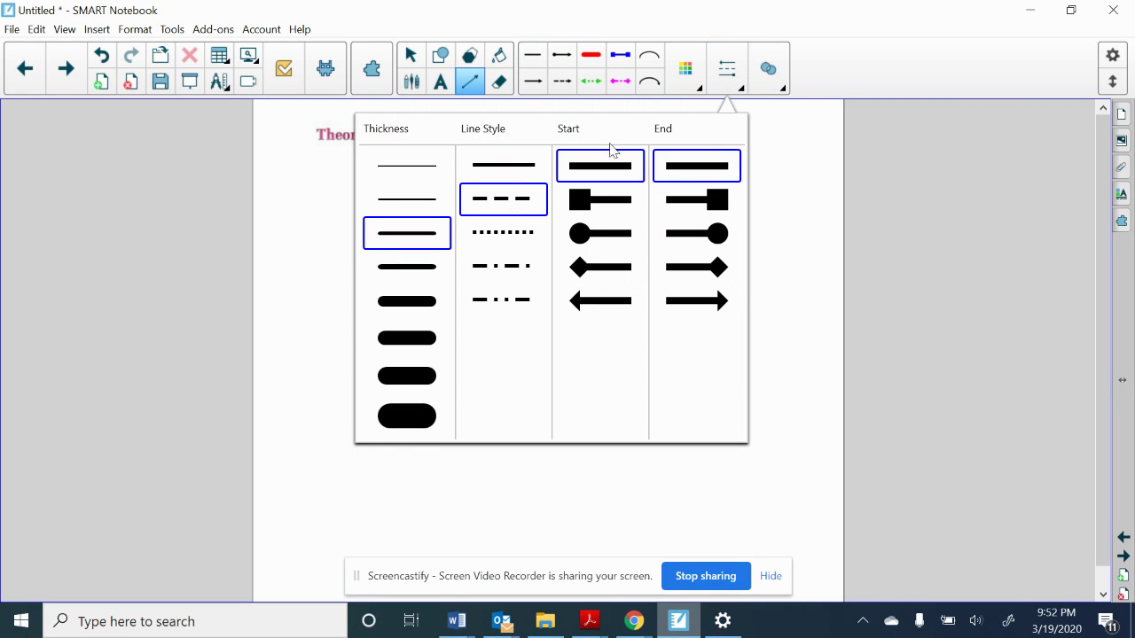
left_click(727, 89)
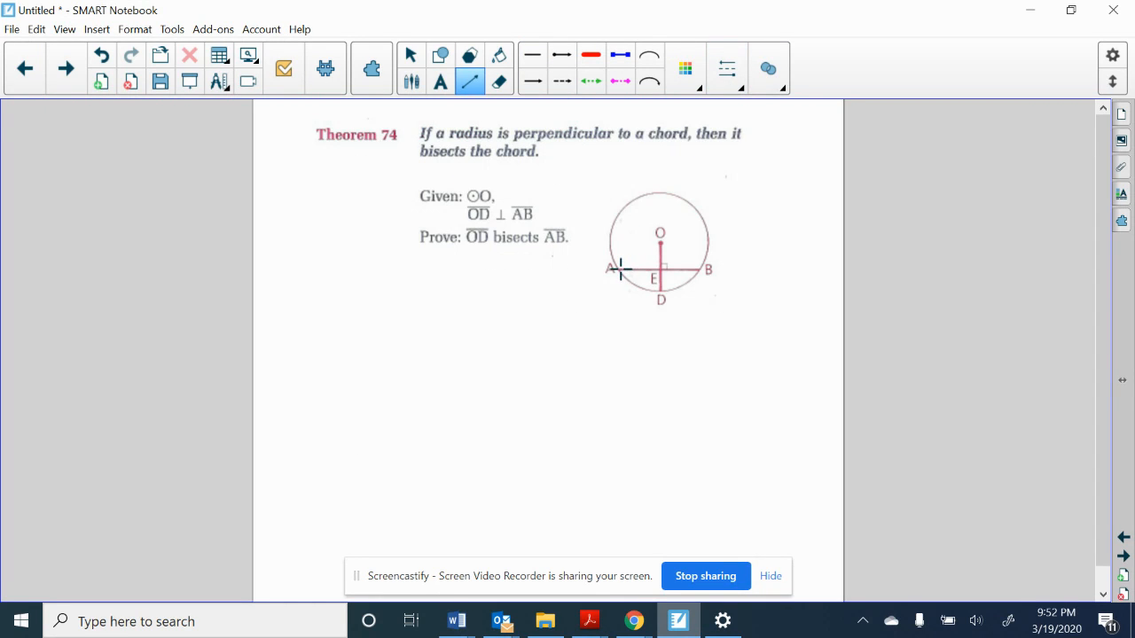
left_click_drag(620, 268, 659, 235)
left_click_drag(702, 271, 660, 237)
- Add blue tick marks showing OA and OB congruent, then advance to the Theorem 75 page
left_click(410, 81)
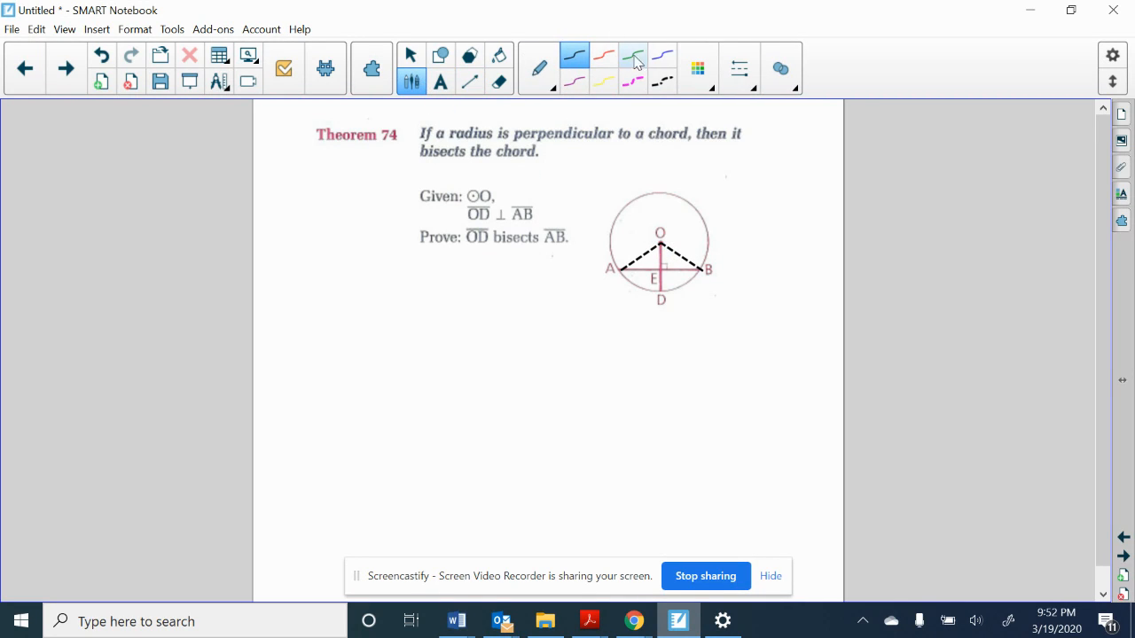
left_click(663, 58)
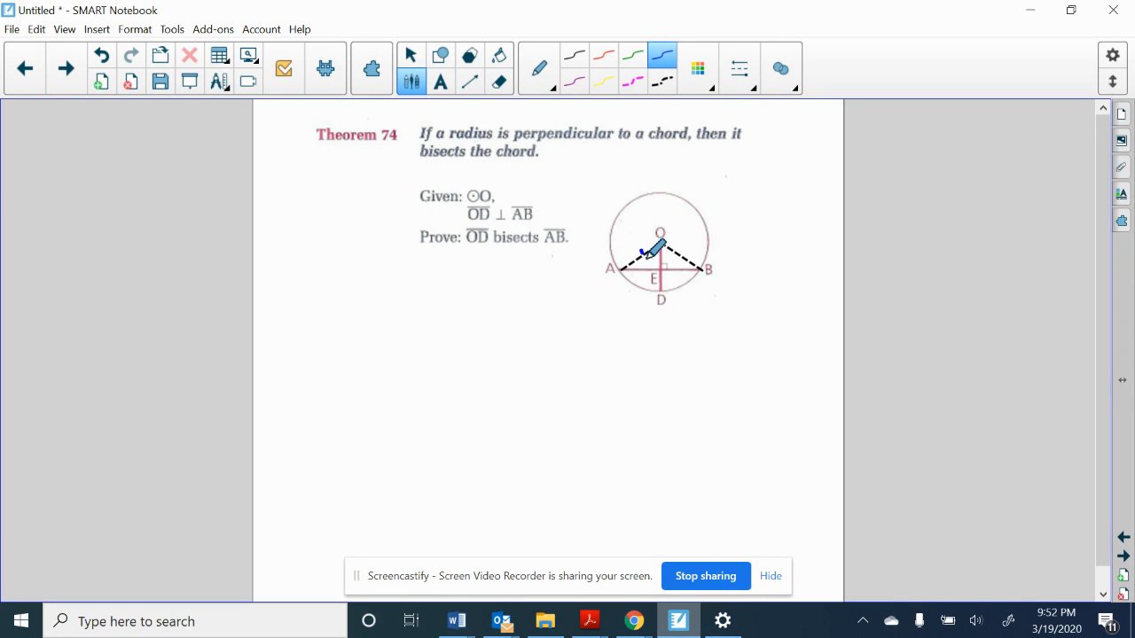
left_click_drag(640, 250, 686, 262)
left_click_drag(656, 248, 656, 259)
left_click(67, 67)
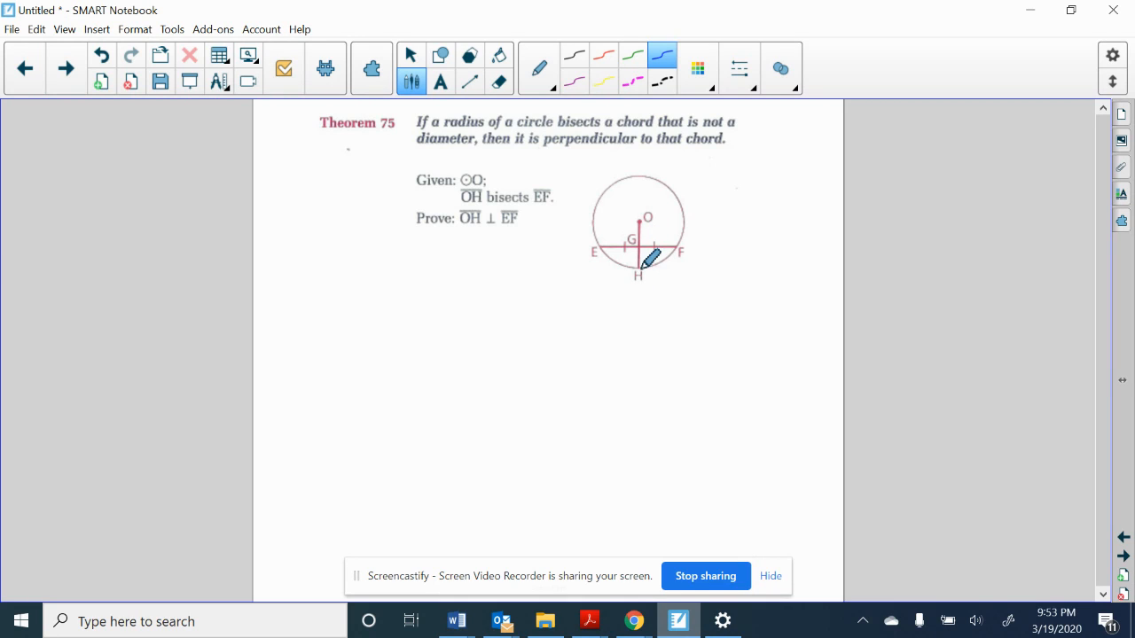
- Draw dashed radii from E to O and from F to O with the dashed line style
left_click(470, 82)
left_click(532, 57)
left_click(727, 69)
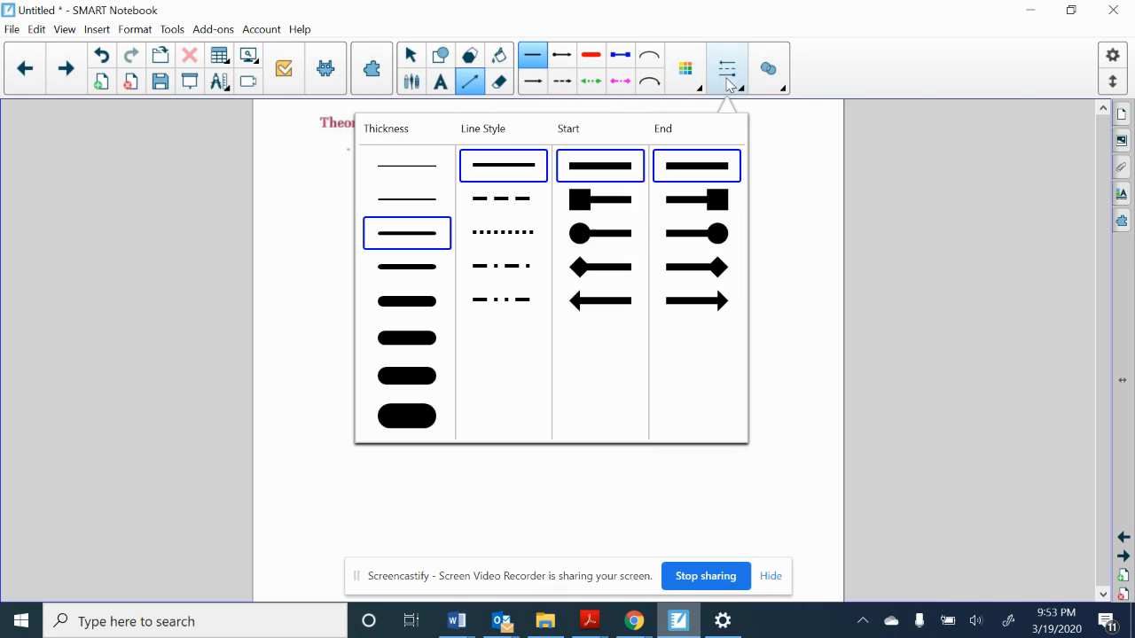
left_click(501, 199)
left_click(727, 69)
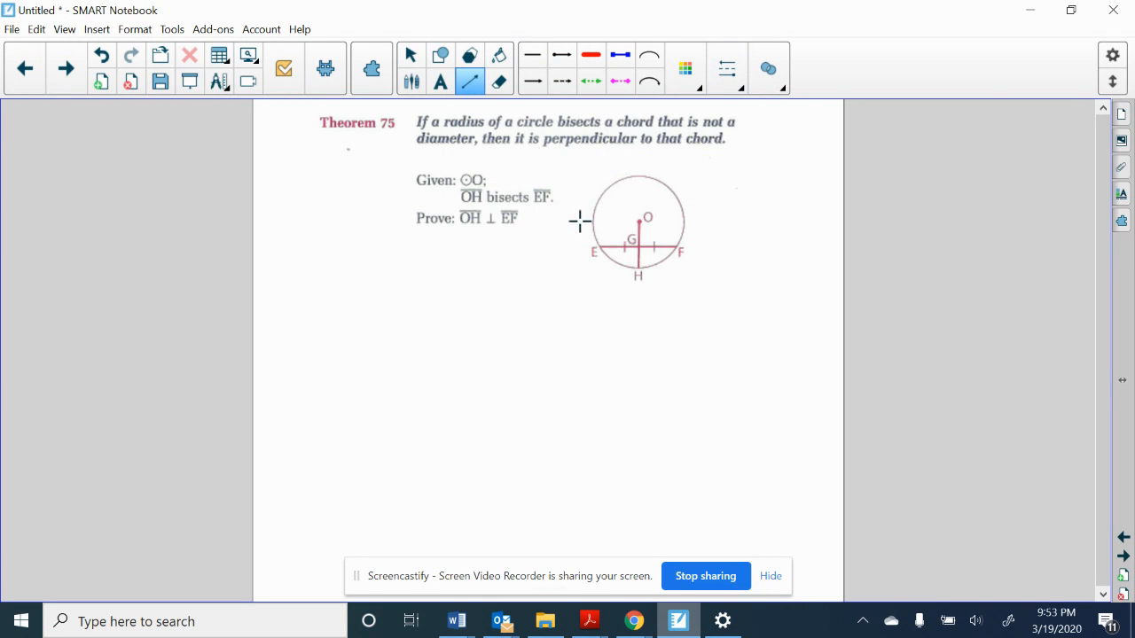
left_click_drag(596, 249, 646, 218)
left_click_drag(679, 249, 646, 218)
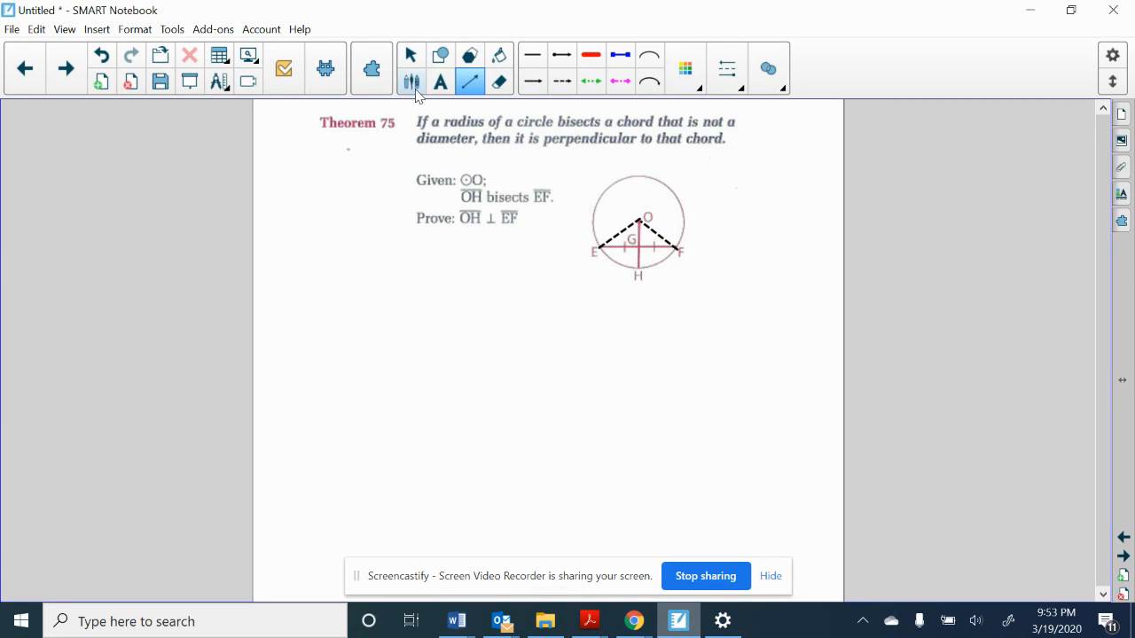
- Mark the angle at O and tick radius OF in blue pen, then advance to the Theorem 76 page
left_click(411, 81)
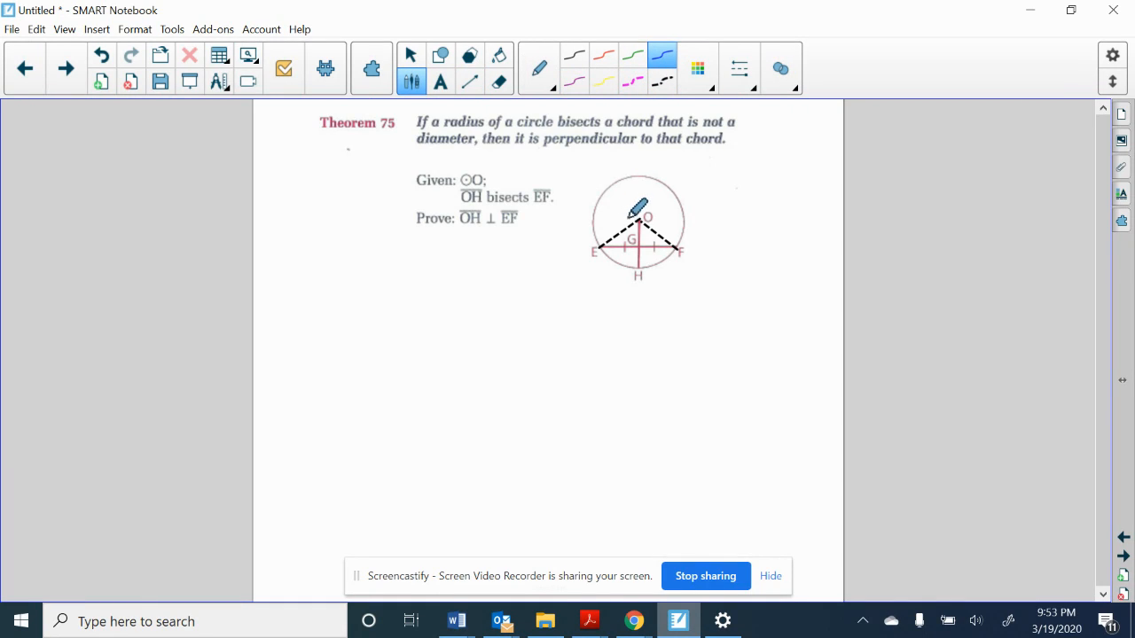
mouse_move(633, 230)
left_mouse_down()
mouse_move(642, 238)
mouse_move(624, 236)
left_mouse_up()
mouse_move(660, 229)
left_mouse_down()
mouse_move(669, 240)
mouse_move(618, 239)
left_mouse_up()
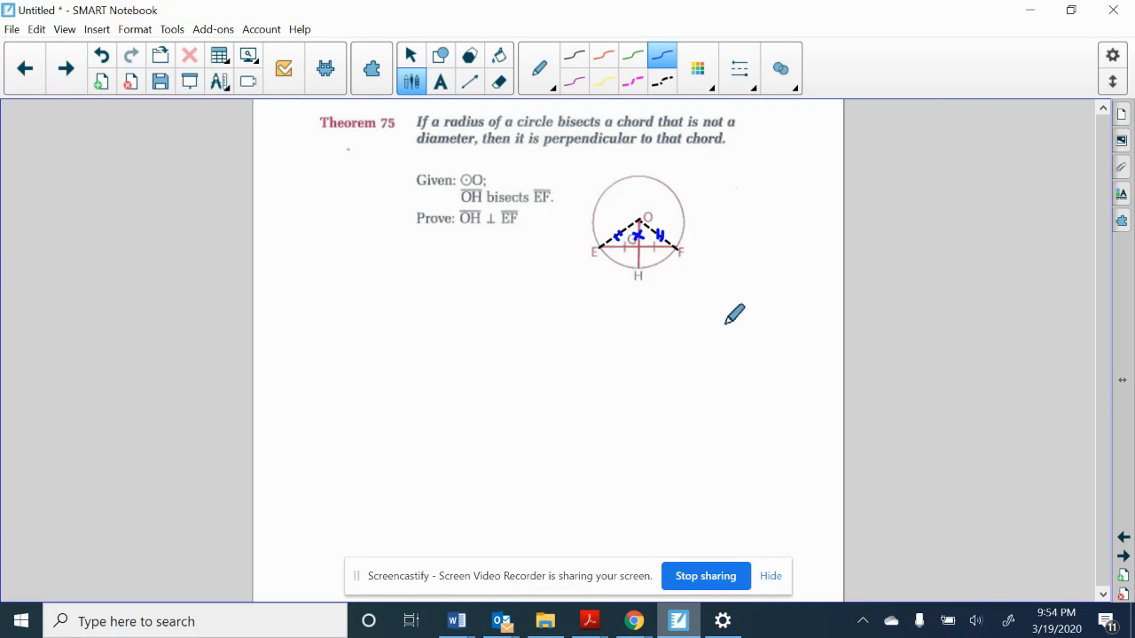
left_click_drag(658, 229, 662, 240)
left_click_drag(633, 230, 640, 239)
left_click(66, 68)
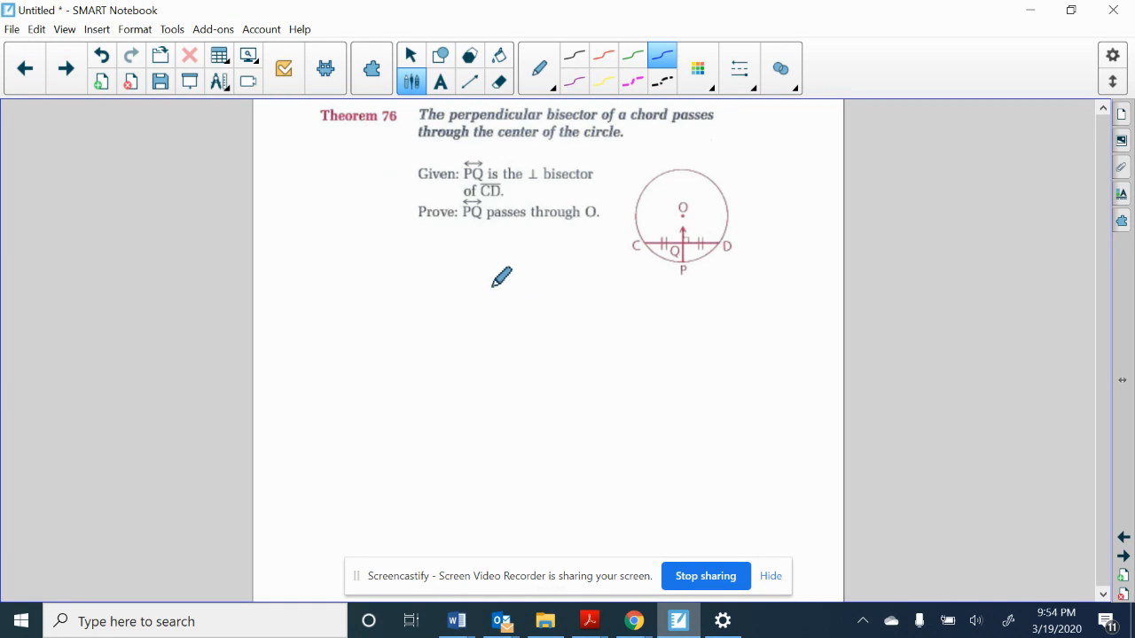
- Dot points C and D on the chord with the pen
left_click(646, 244)
left_click(720, 243)
left_click(645, 245)
- Draw solid lines from C and from D to the circle's top vertex, then advance to the Example page
left_click(470, 82)
left_click(532, 56)
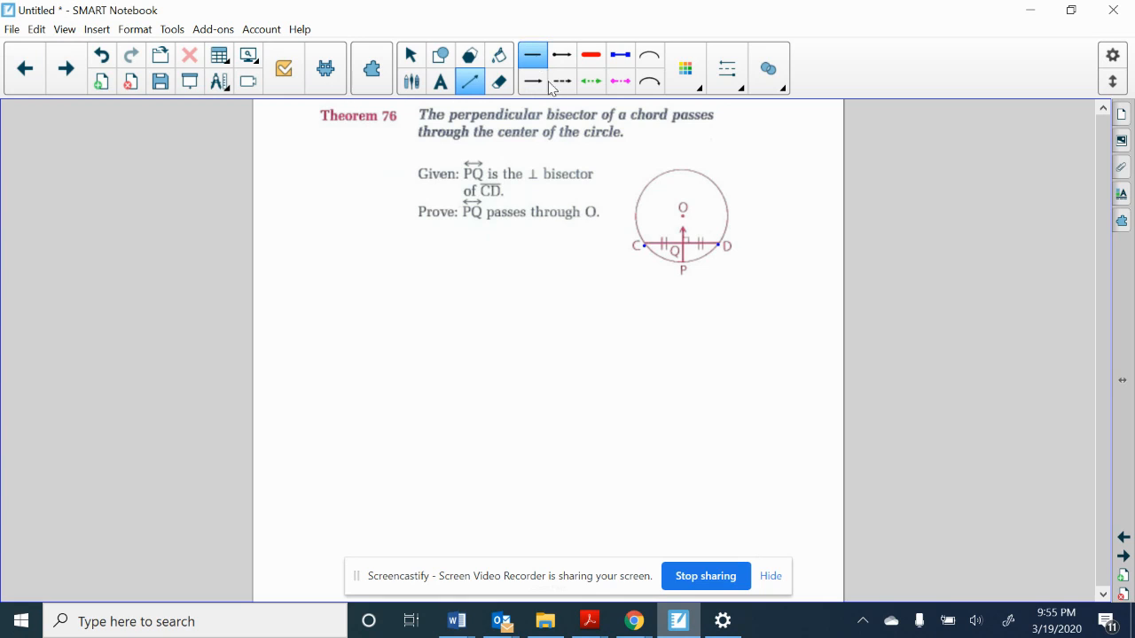
left_click_drag(642, 244, 680, 165)
left_click_drag(720, 244, 680, 165)
left_click(69, 68)
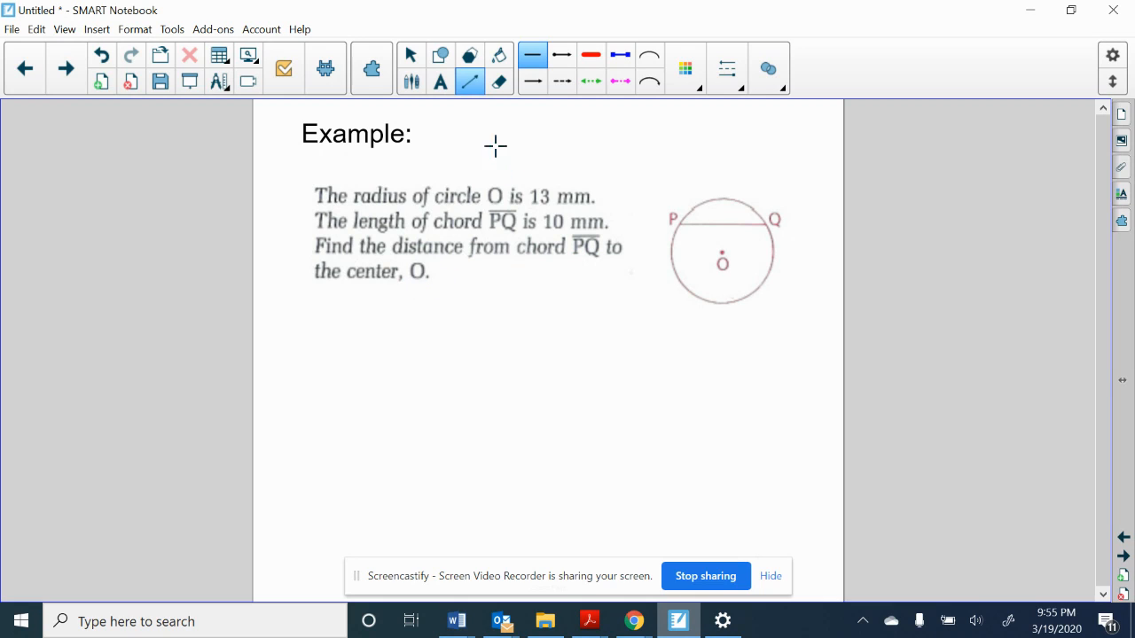
- Mark the right angle at chord PQ and label the distance x in red pen
left_click(471, 83)
left_click(412, 81)
left_click(603, 57)
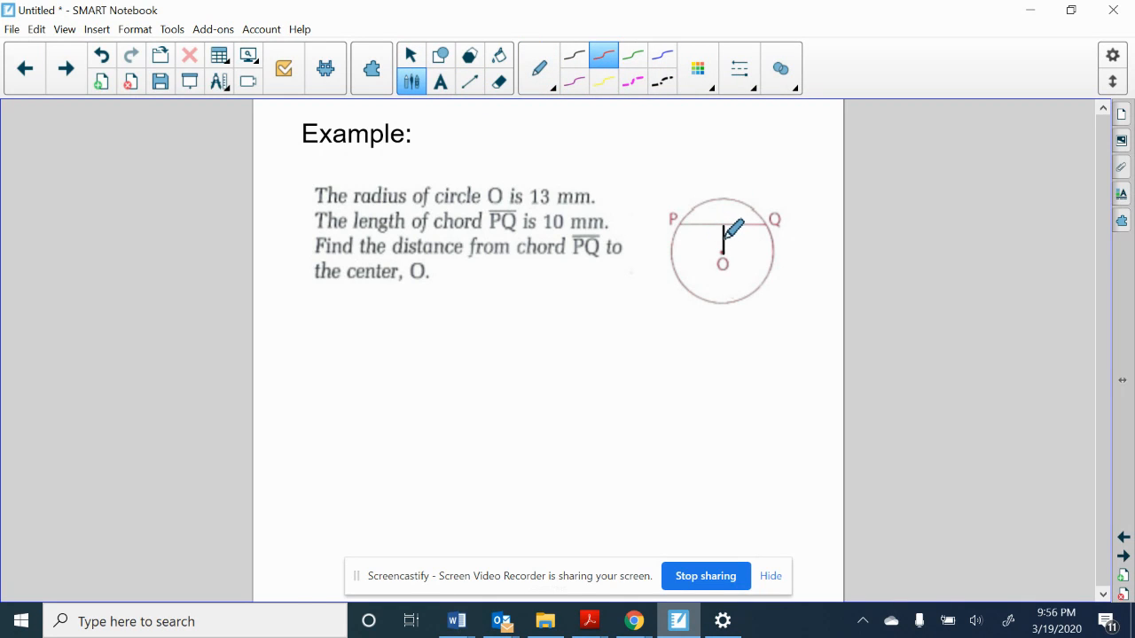
left_click_drag(725, 246, 743, 218)
mouse_move(718, 206)
left_mouse_down()
mouse_move(729, 216)
mouse_move(718, 216)
left_mouse_up()
- Draw a straight radius from center O to Q
left_click(470, 81)
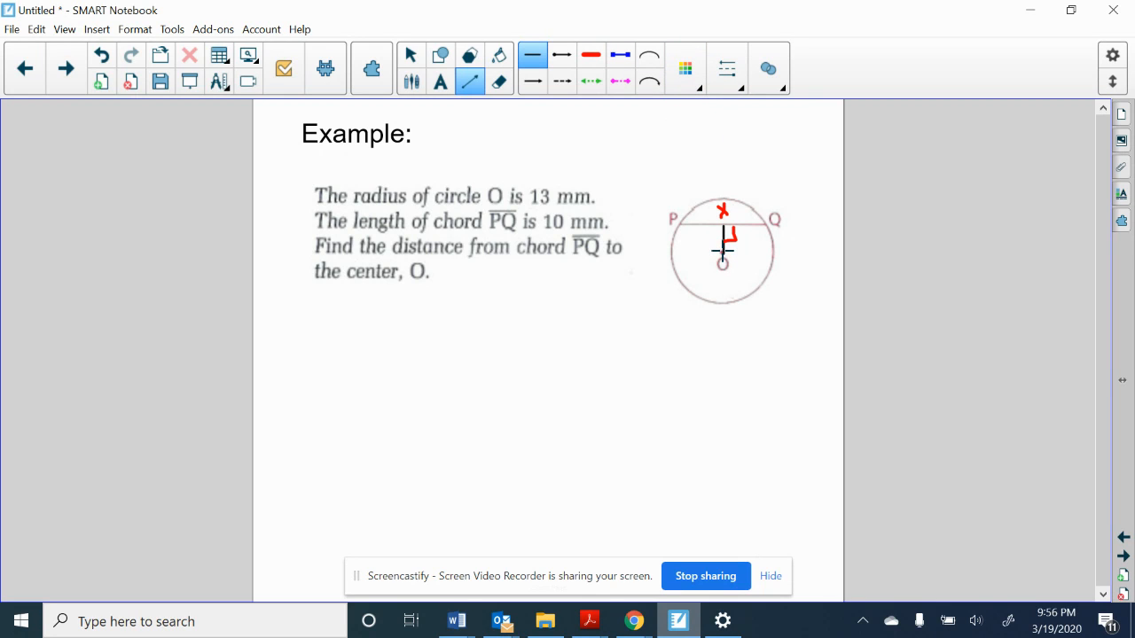
left_click_drag(722, 252, 768, 219)
- Label radius OQ as 13 in blue, tick both chord halves and label the half chord 5
left_click(410, 82)
left_click(665, 59)
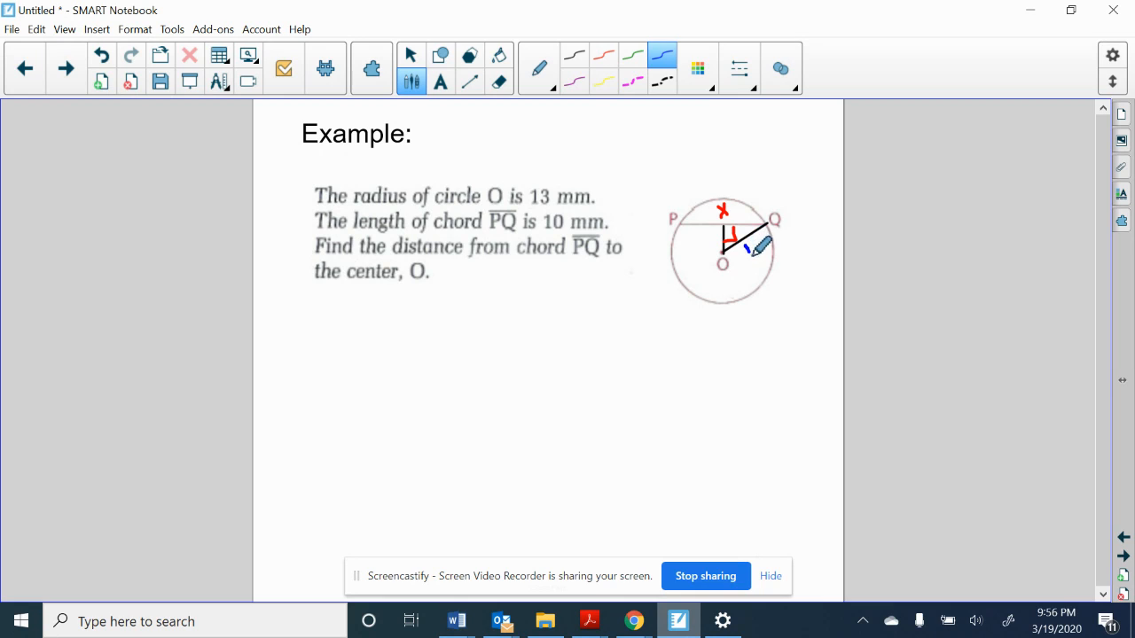
mouse_move(745, 244)
left_mouse_down()
mouse_move(754, 259)
mouse_move(771, 250)
mouse_move(764, 262)
left_mouse_up()
left_click_drag(713, 220, 705, 225)
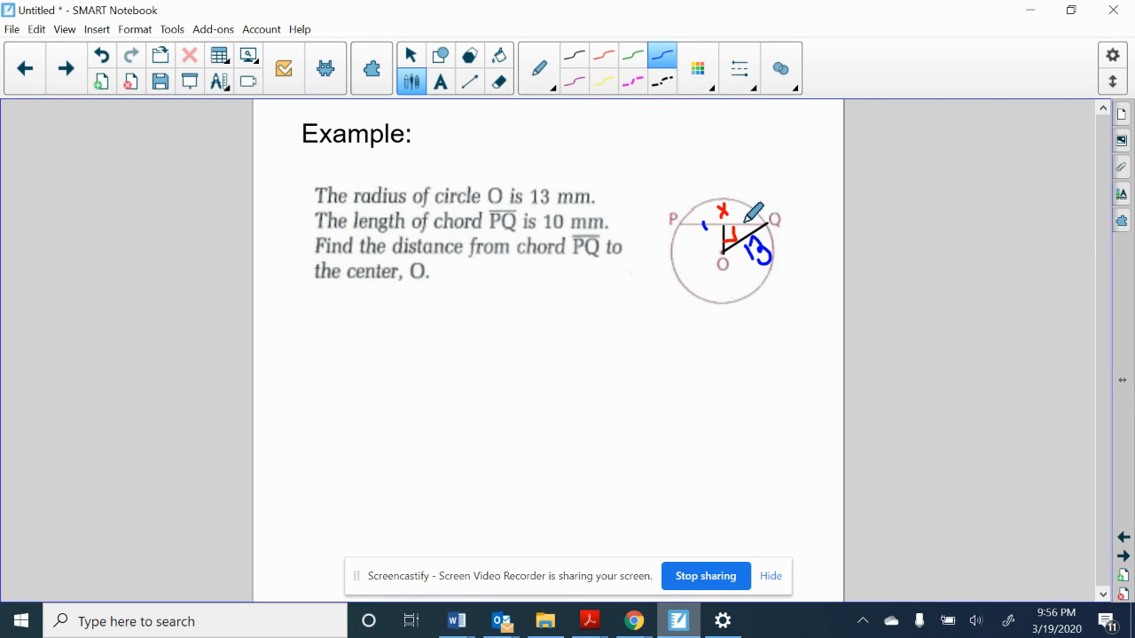
left_click_drag(746, 218, 748, 227)
left_click_drag(746, 204, 743, 214)
- Draw an arrow at the distance segment and write 12, then advance to the next example page
left_click_drag(661, 290, 714, 245)
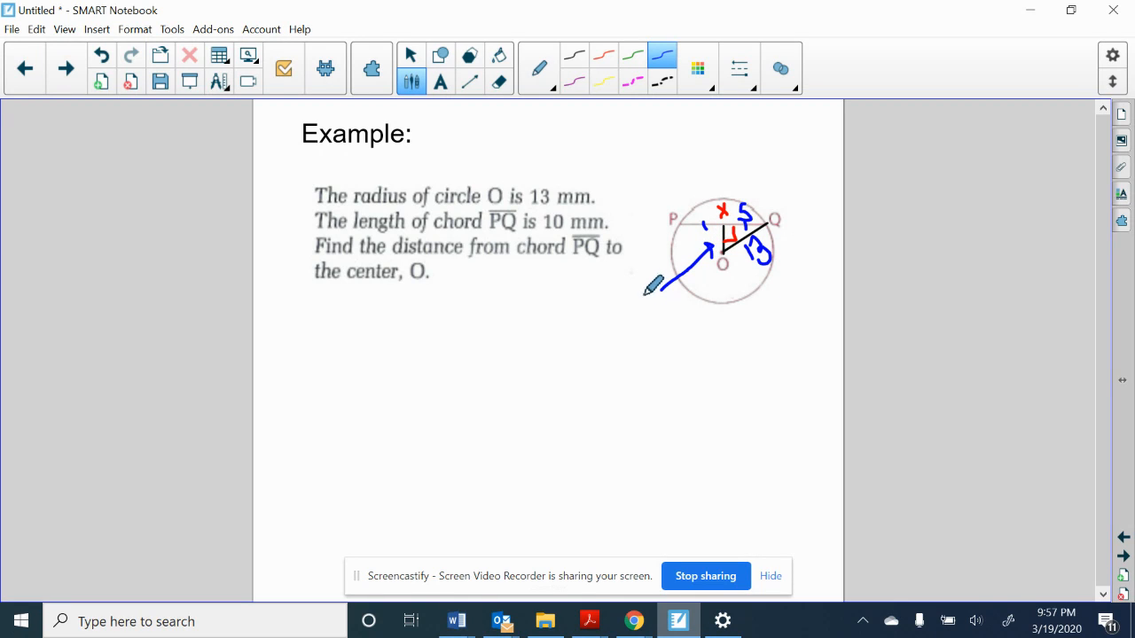
mouse_move(637, 300)
left_mouse_down()
mouse_move(637, 323)
mouse_move(664, 312)
left_mouse_up()
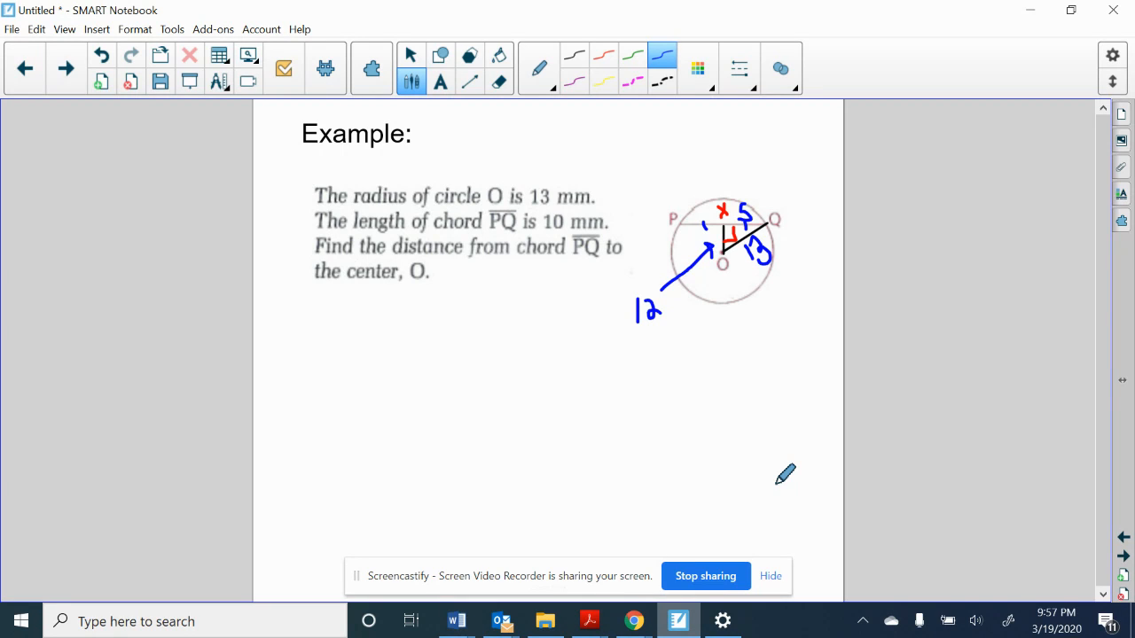
left_click(66, 68)
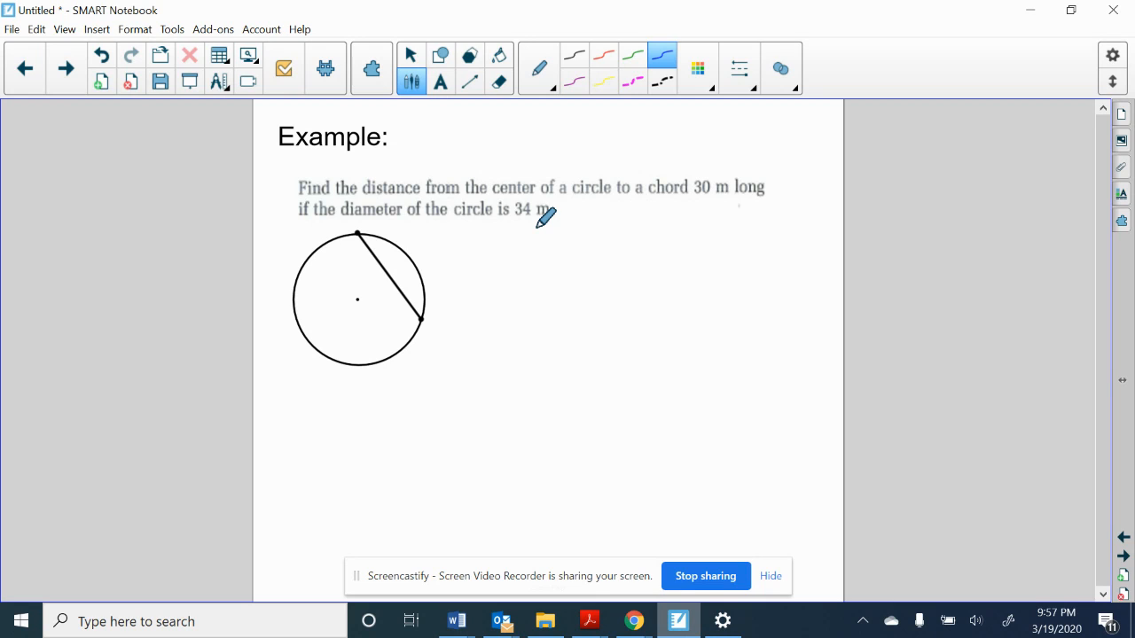
- Draw a purple straight line from the circle's centre to the chord
left_click(470, 82)
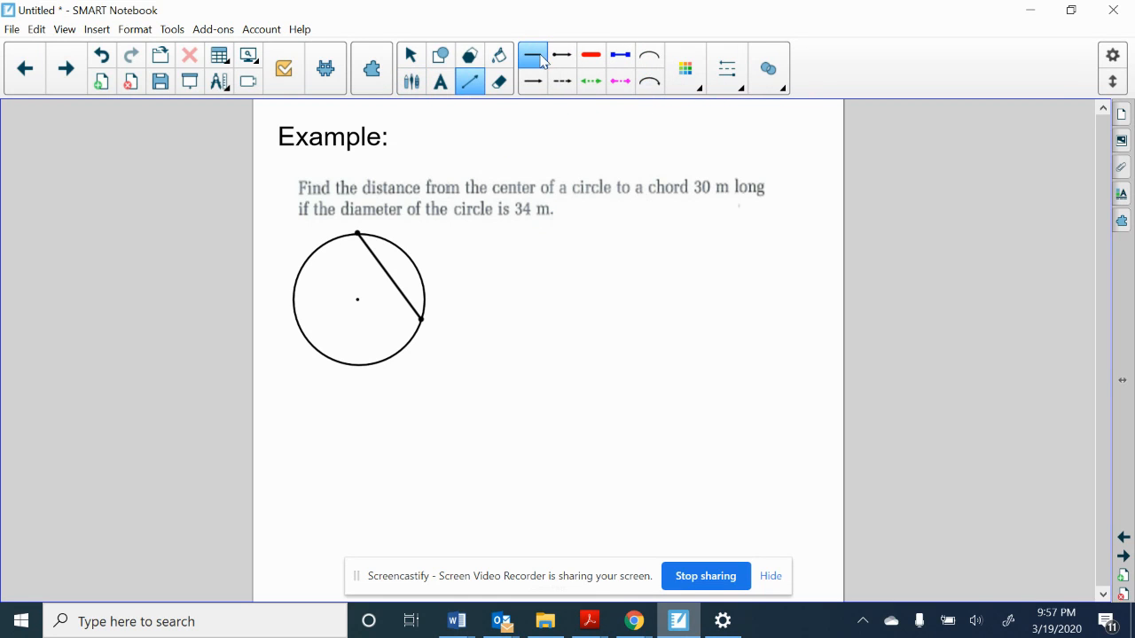
left_click(685, 69)
left_click(668, 208)
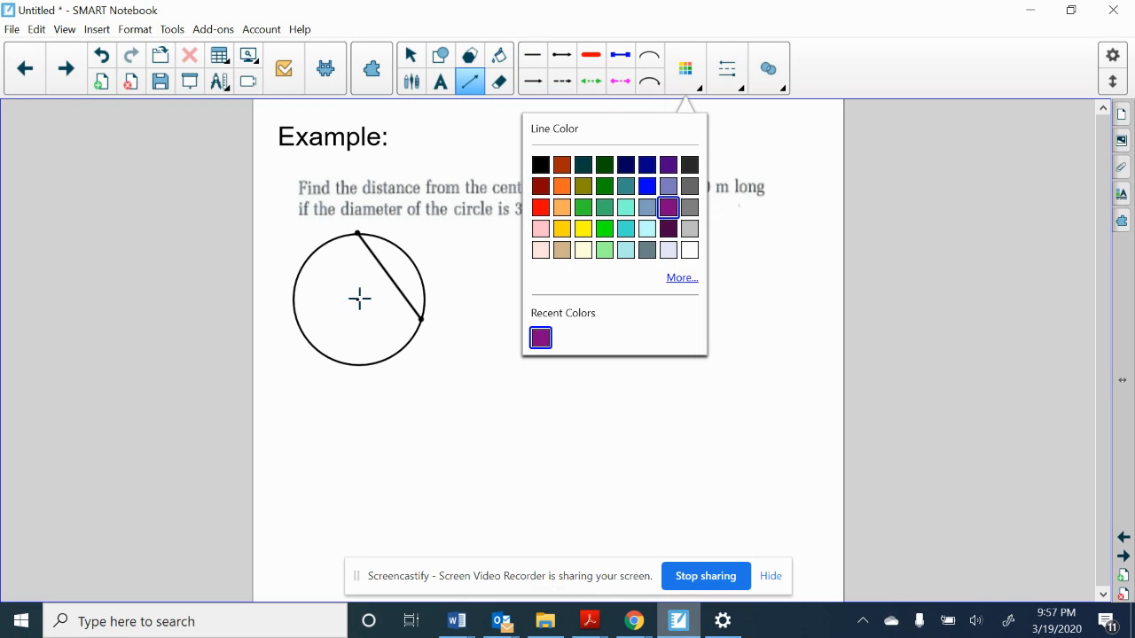
left_click_drag(358, 299, 387, 275)
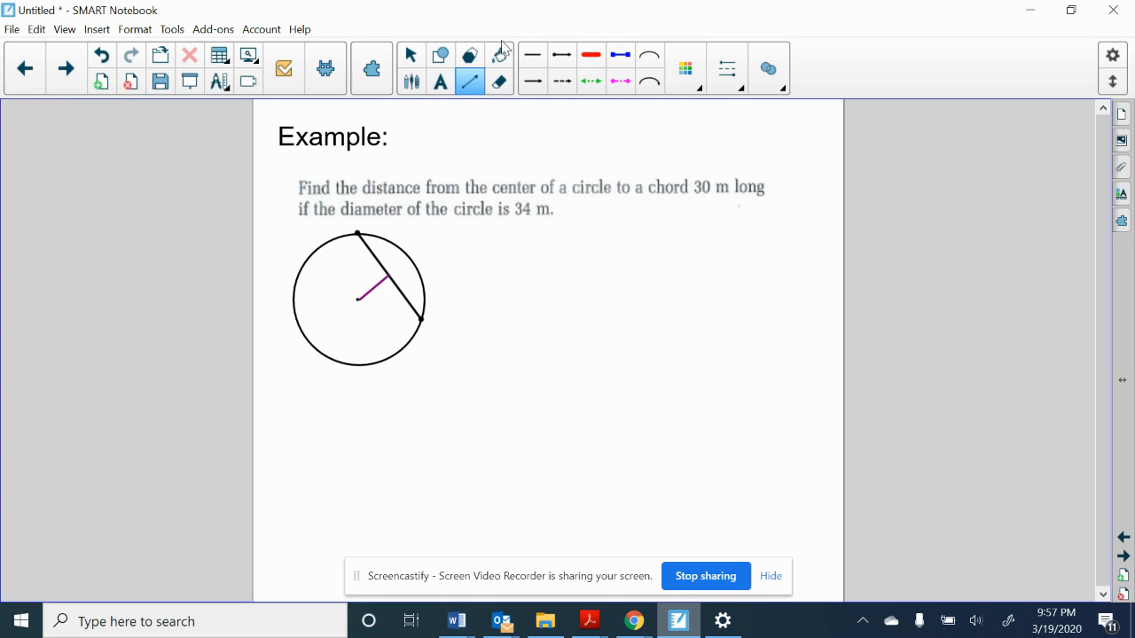
- Add a red right-angle mark where the perpendicular meets the chord
left_click(410, 81)
left_click(603, 59)
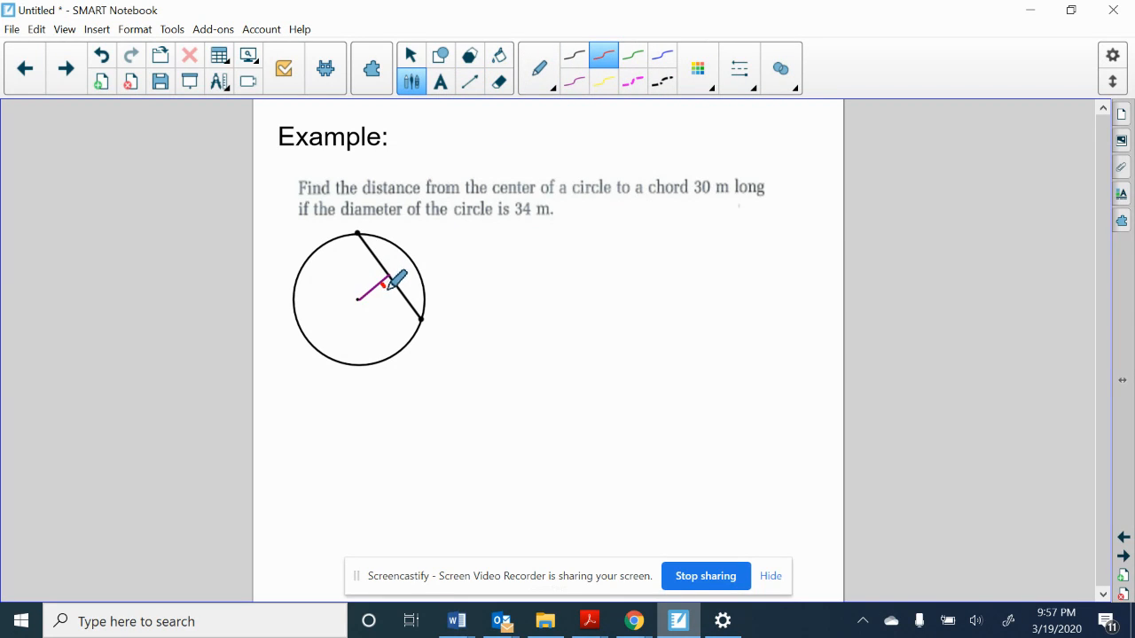
left_click_drag(383, 281, 394, 286)
- Draw a periwinkle radius from the centre to the chord's endpoint
left_click(470, 82)
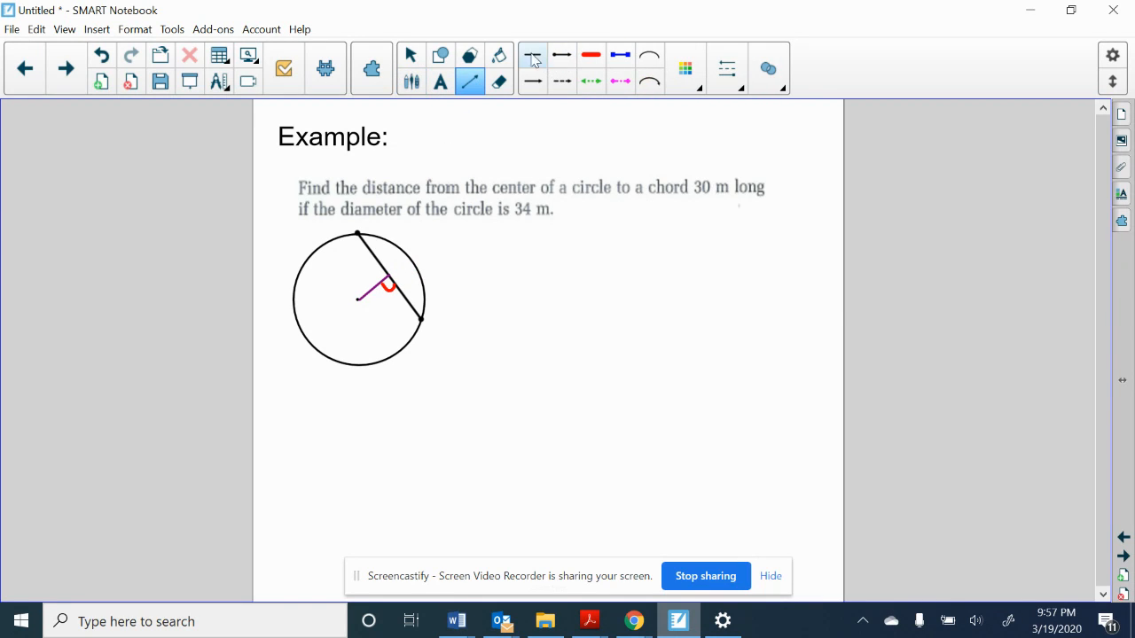
left_click(532, 57)
left_click(684, 69)
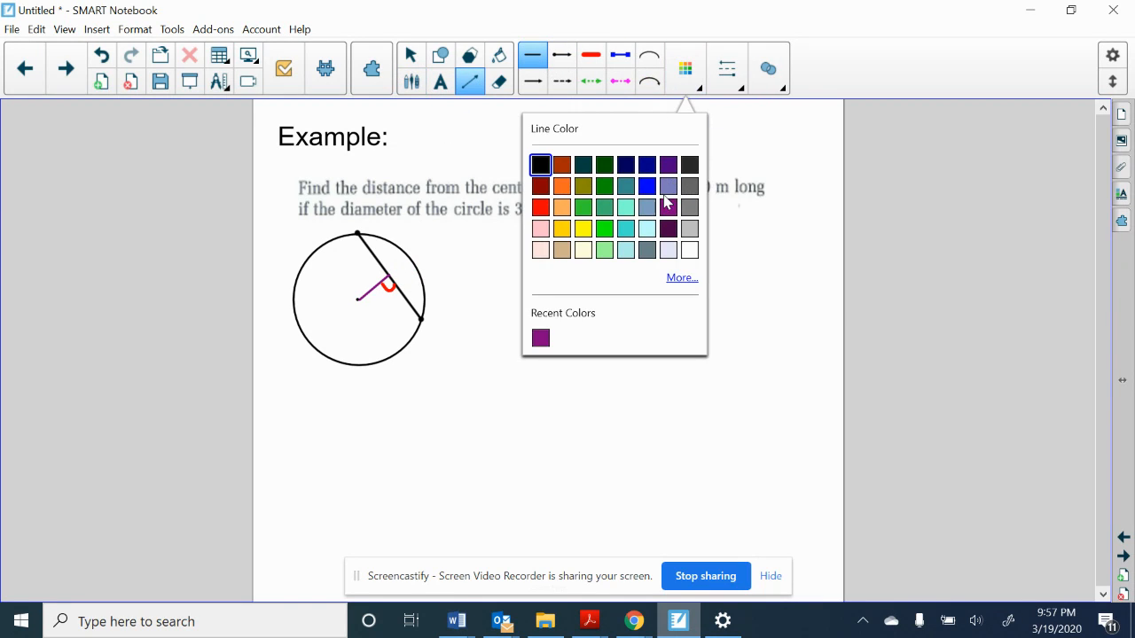
left_click(668, 165)
left_click(668, 186)
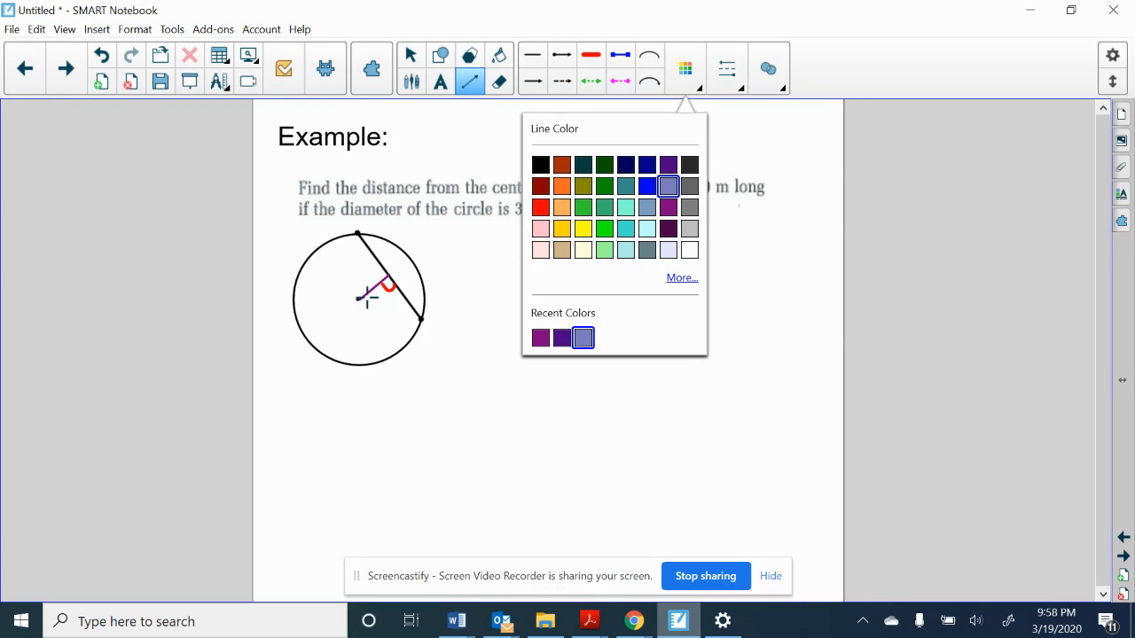
left_click_drag(358, 300, 421, 318)
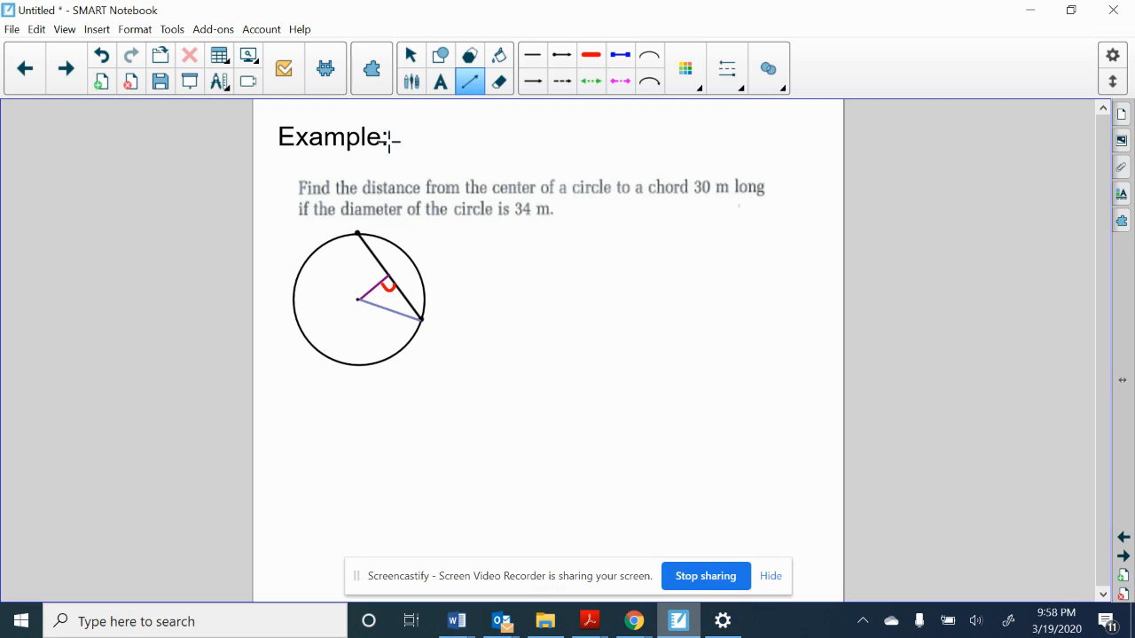
- Handwrite 34 beside the radius, then select and delete it
left_click(411, 81)
left_click(633, 57)
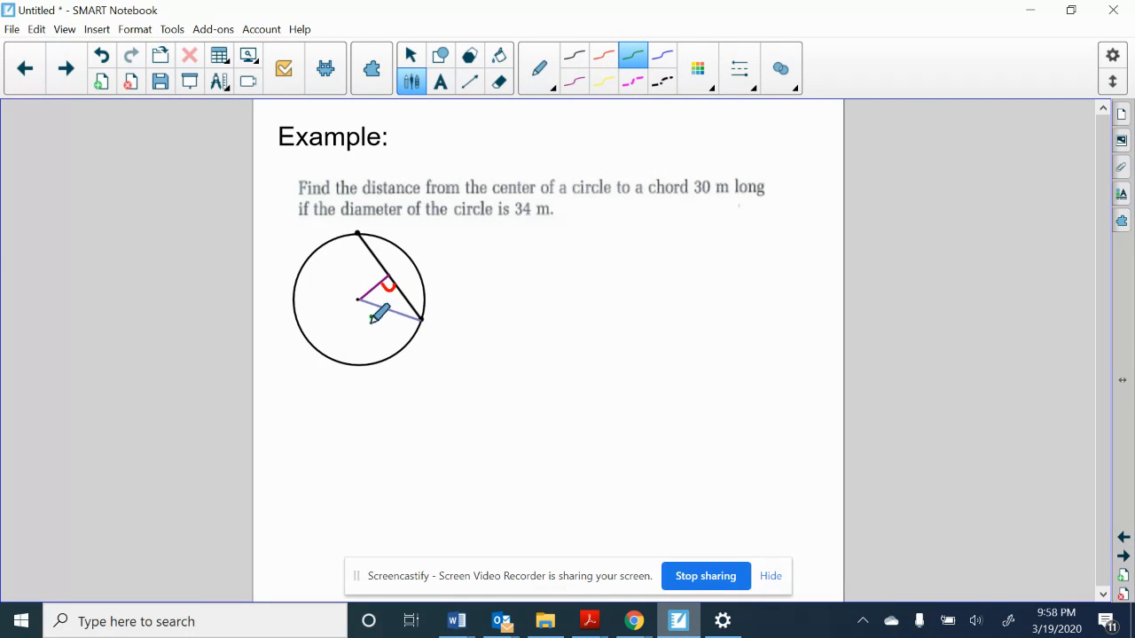
mouse_move(363, 319)
left_mouse_down()
mouse_move(373, 335)
mouse_move(390, 328)
left_mouse_up()
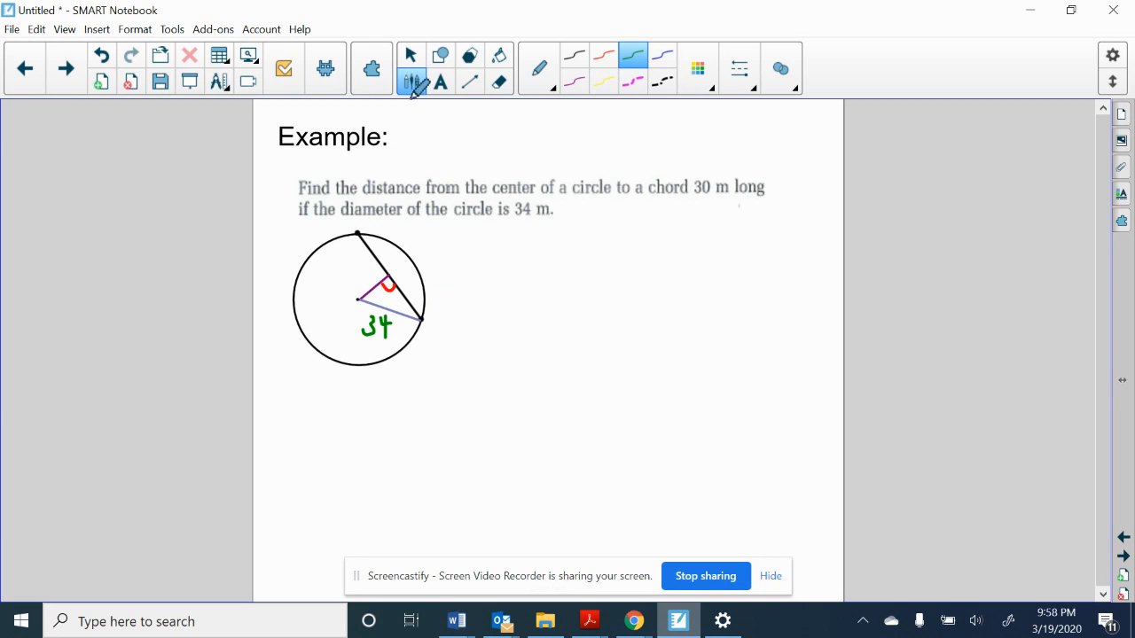
left_click(410, 56)
left_click_drag(376, 326, 505, 312)
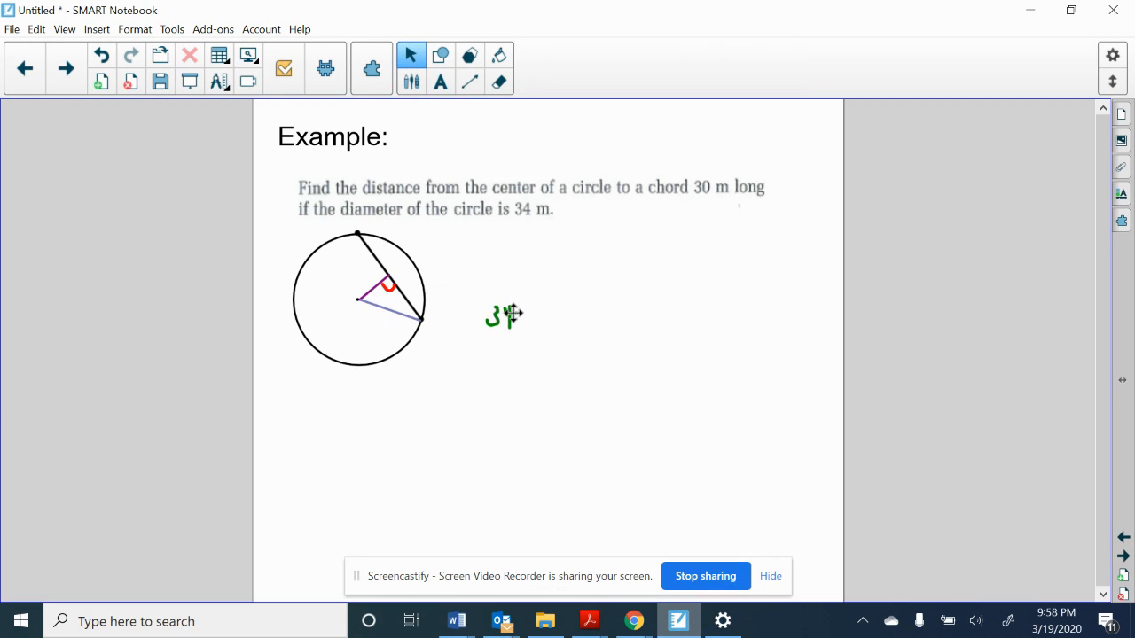
key("Delete")
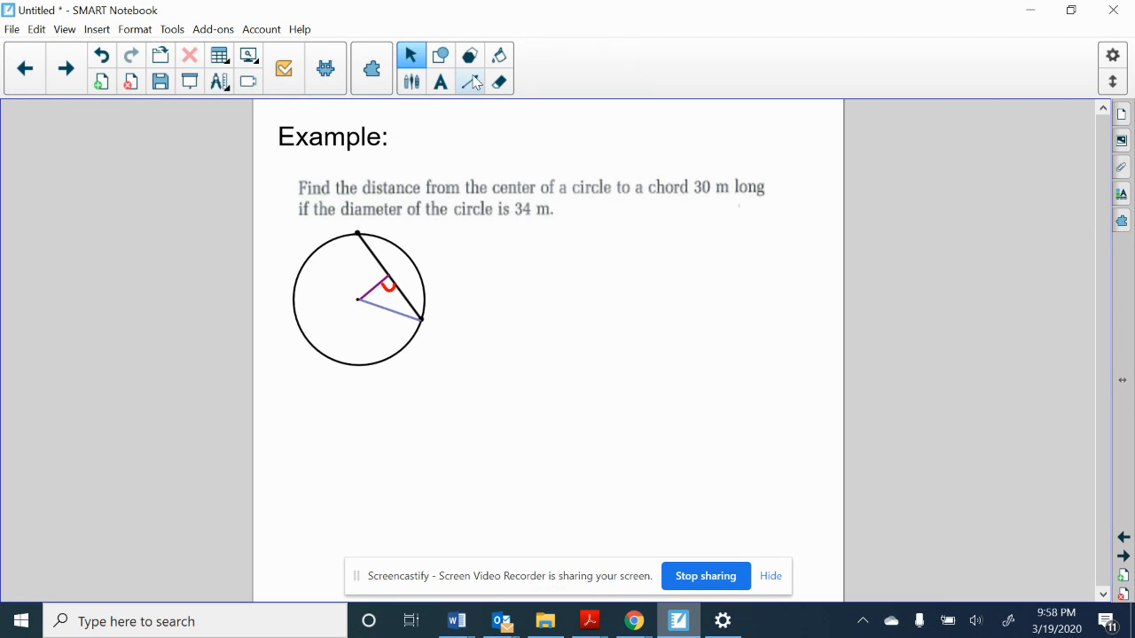
- Label the triangle sides 17, 15 and 8 in blue pen, then advance to the homework page
left_click(410, 81)
left_click(662, 58)
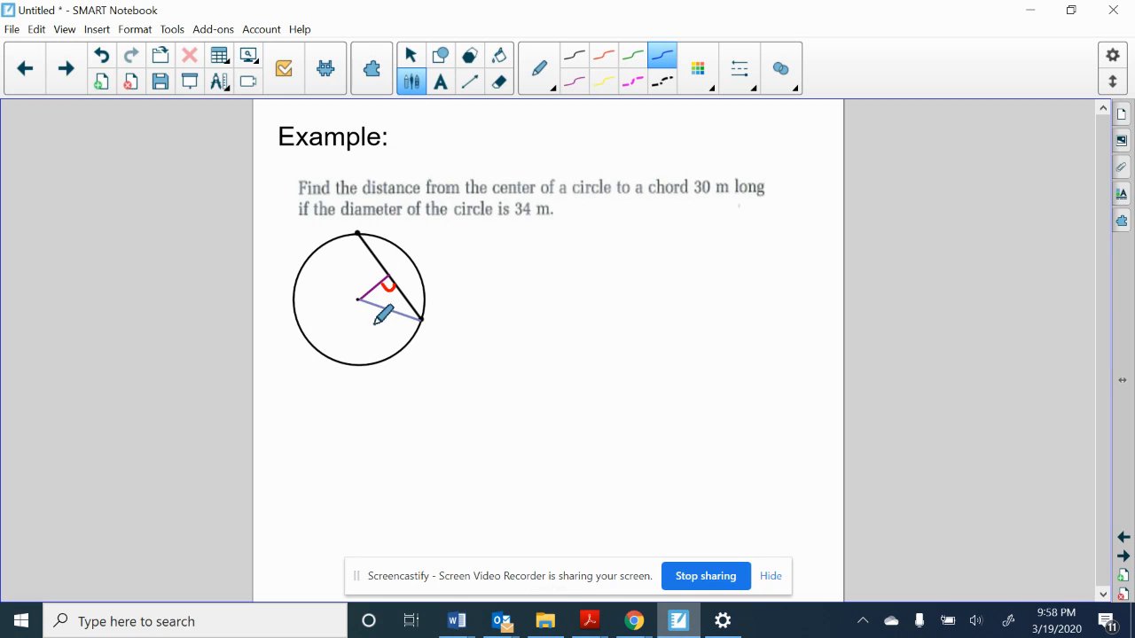
mouse_move(378, 311)
left_mouse_down()
mouse_move(380, 325)
mouse_move(395, 314)
mouse_move(390, 330)
left_mouse_up()
left_click_drag(408, 281, 417, 302)
left_click_drag(370, 270, 369, 278)
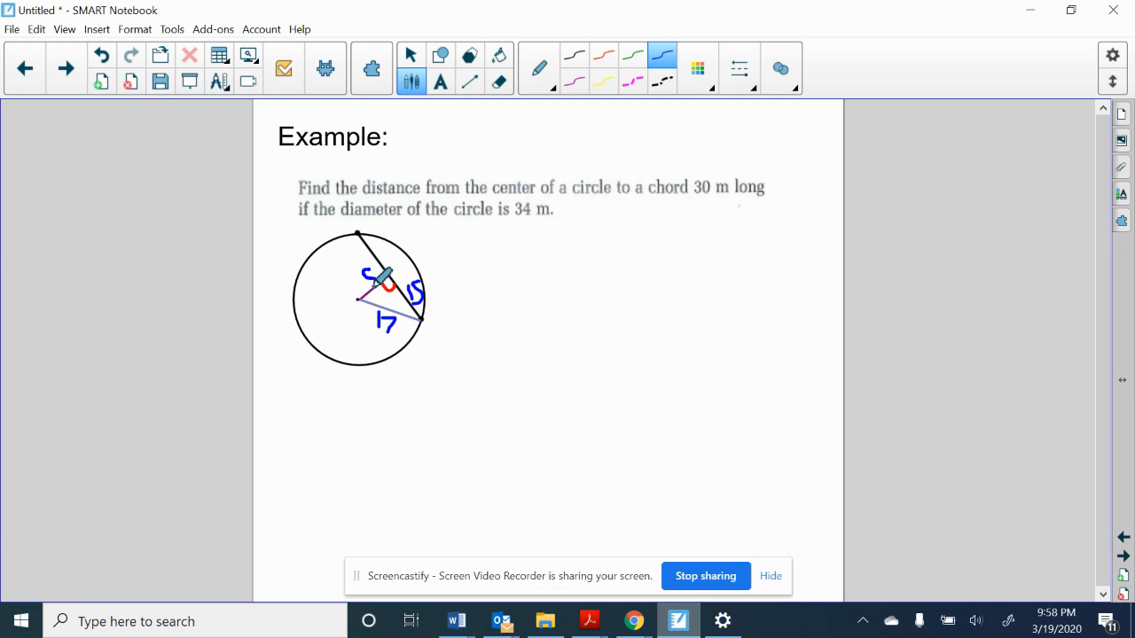
left_click_drag(373, 270, 365, 281)
left_click(65, 68)
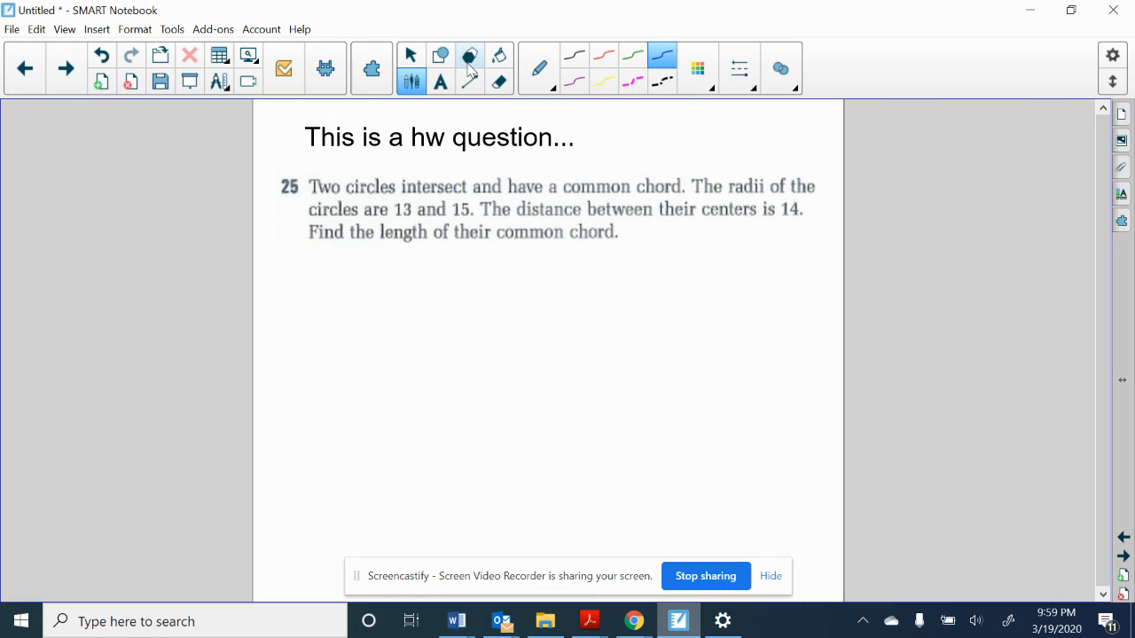
- Dot a red centre point below question 25 and label it P
left_click(604, 57)
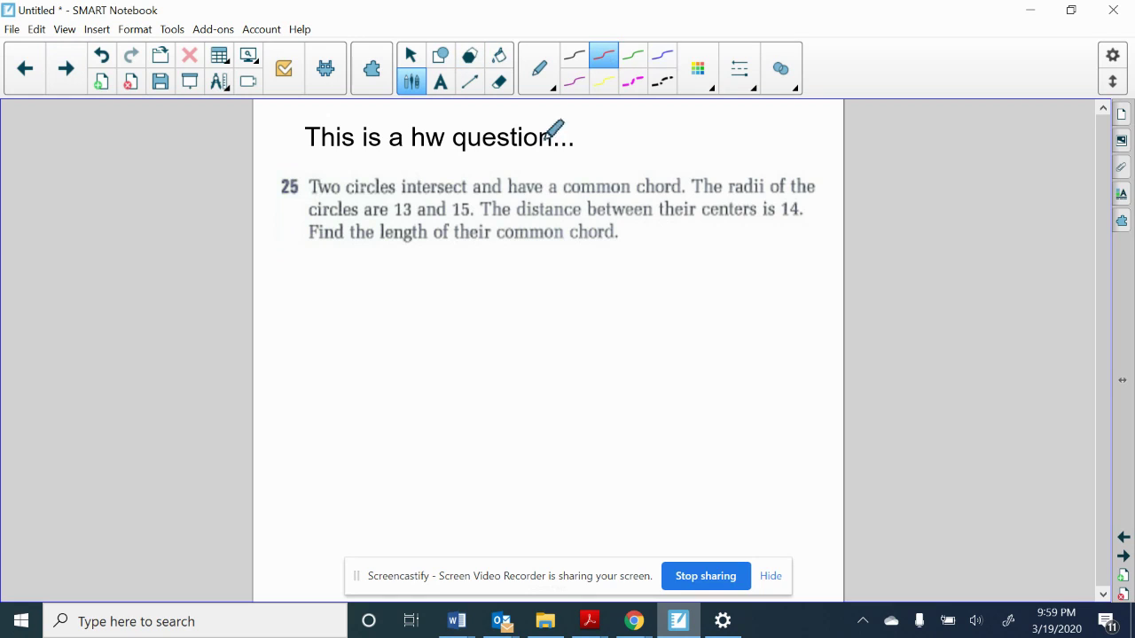
left_click(389, 351)
left_click_drag(386, 380, 390, 365)
- Dot a second red centre point and label it O
left_click(520, 355)
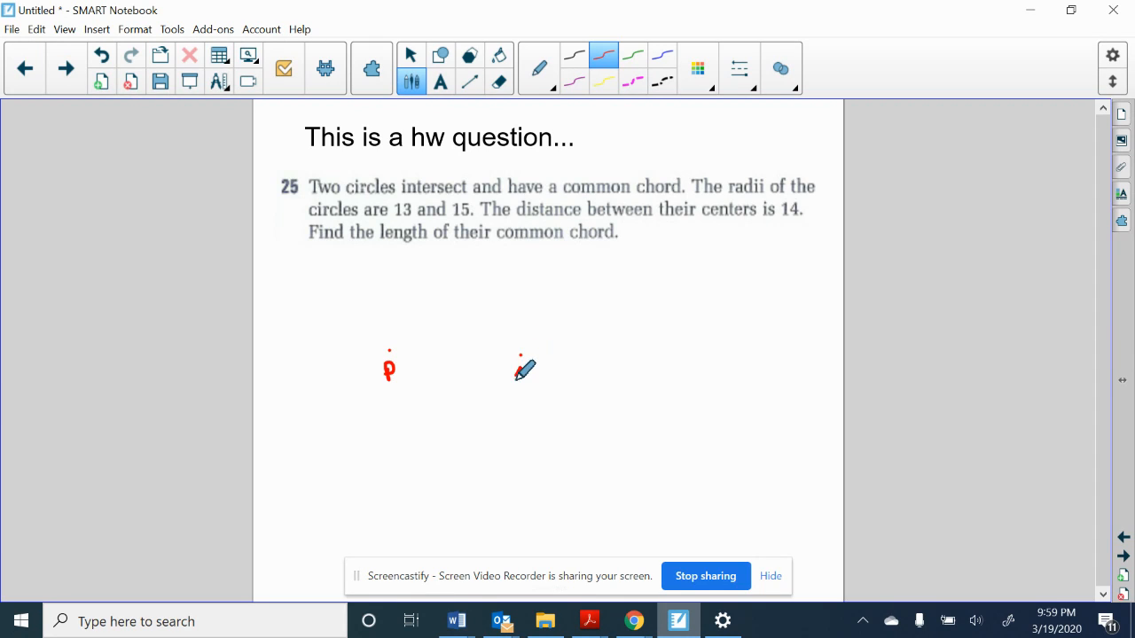
mouse_move(518, 368)
left_mouse_down()
mouse_move(534, 371)
mouse_move(521, 363)
left_mouse_up()
- Draw two overlapping circles with the Shapes tool, one centred on P and one on O
left_click(440, 56)
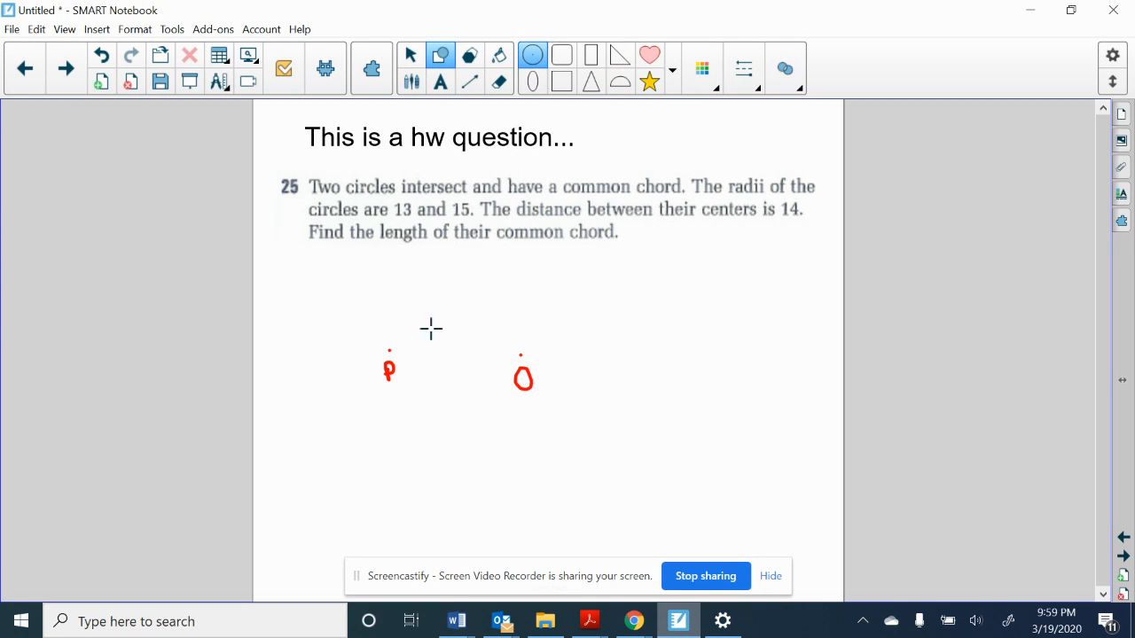
left_click_drag(389, 353, 462, 390)
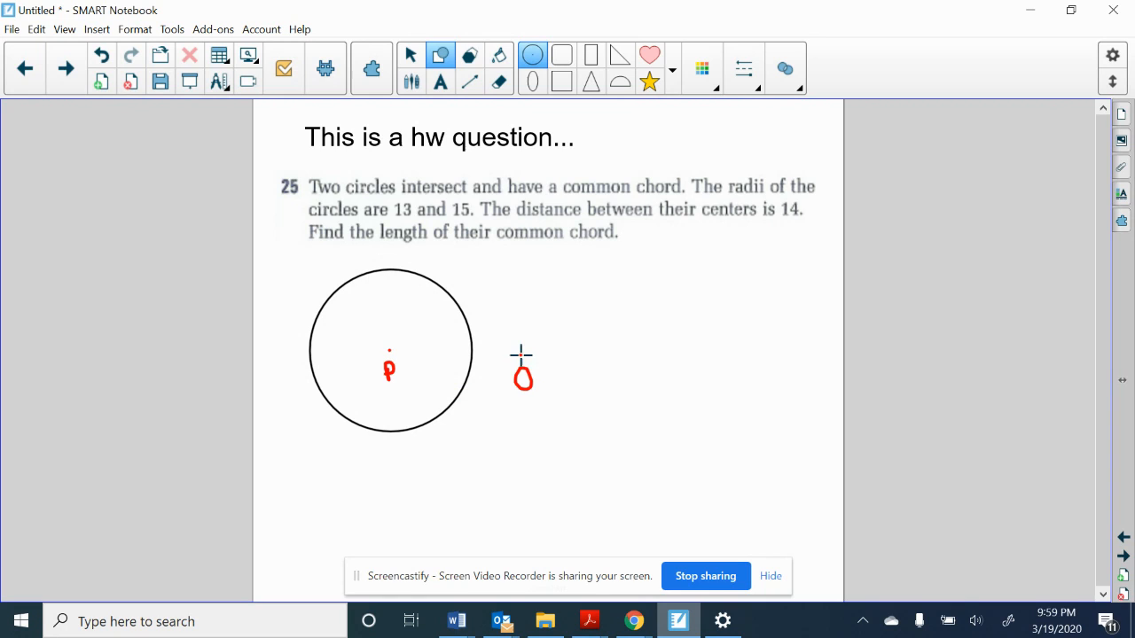
left_click_drag(521, 355, 589, 377)
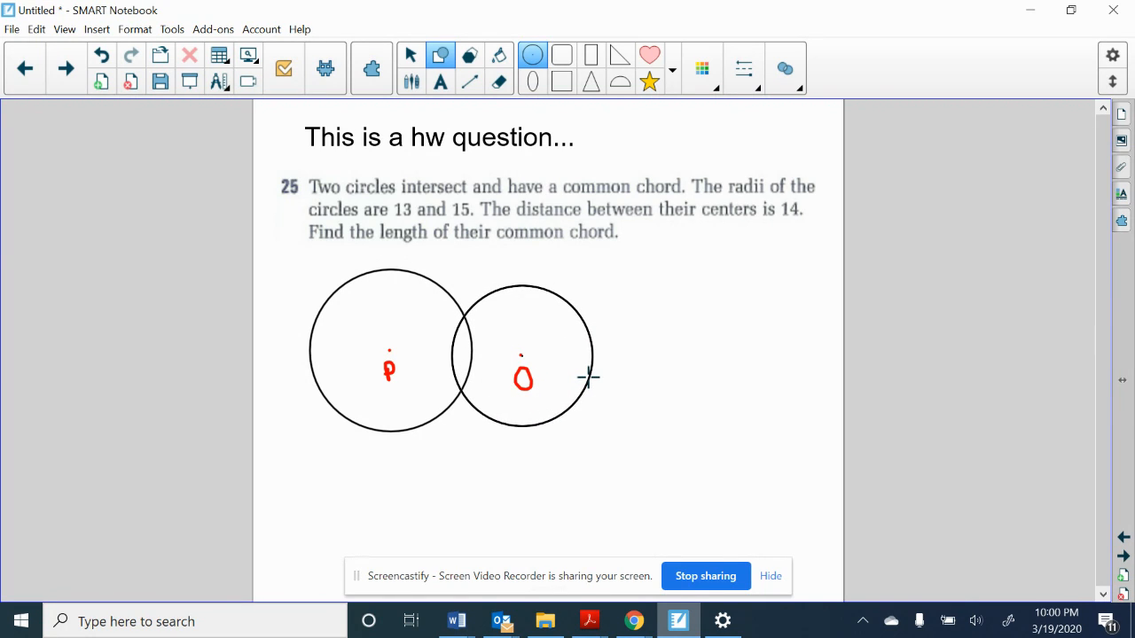
left_click_drag(590, 376, 589, 376)
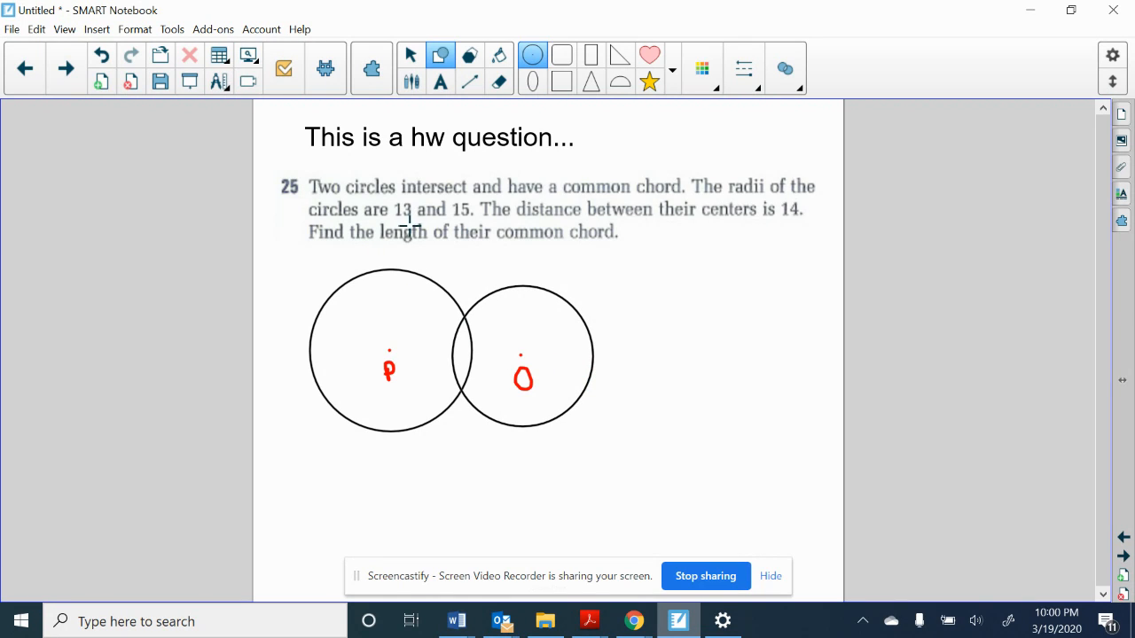
- Draw a green straight line as the common chord between the two intersection points
left_click(470, 82)
left_click(533, 57)
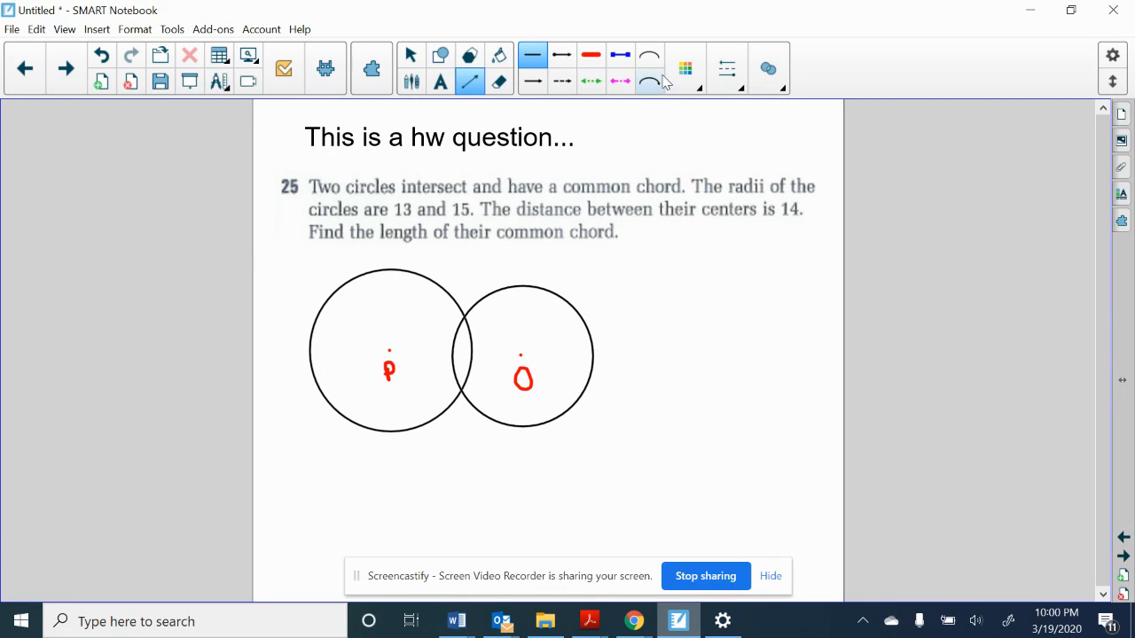
left_click(685, 68)
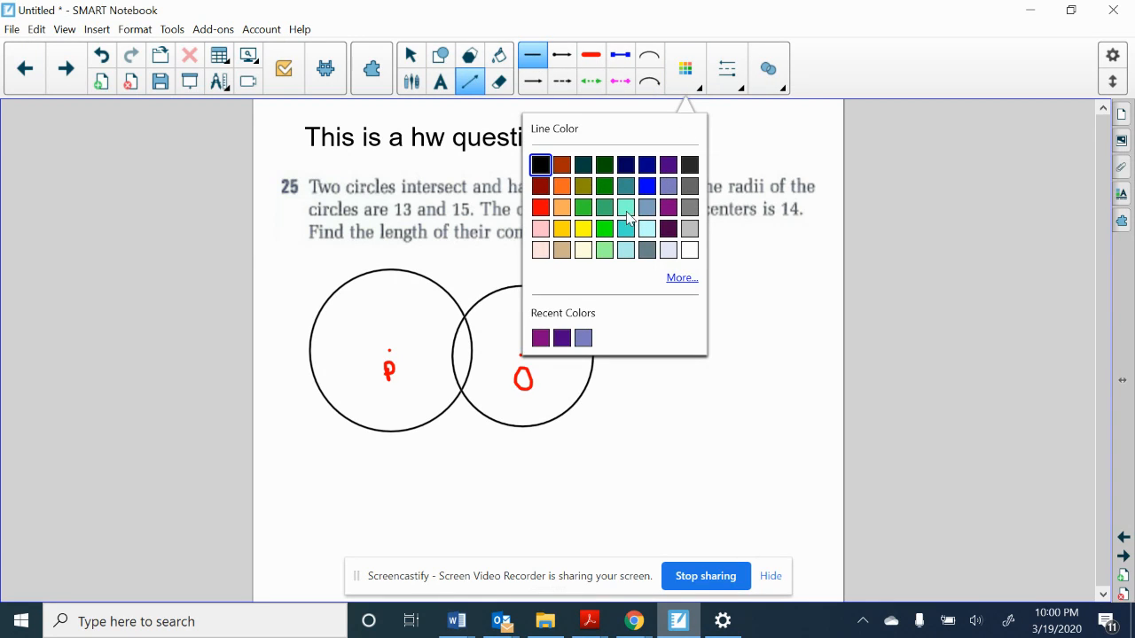
left_click(605, 229)
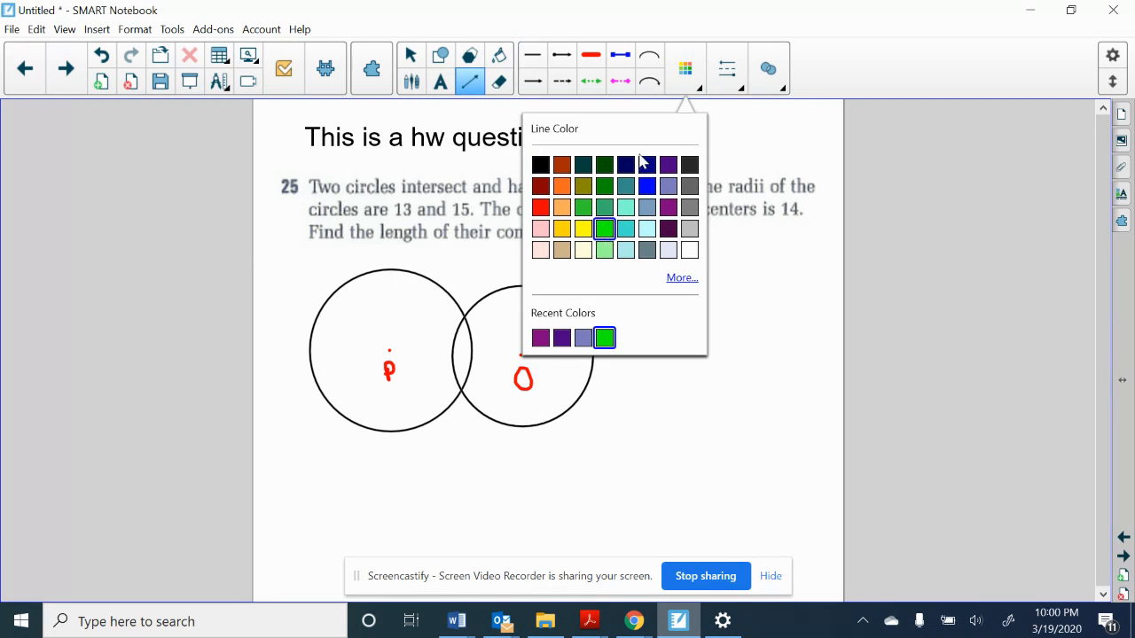
left_click(685, 69)
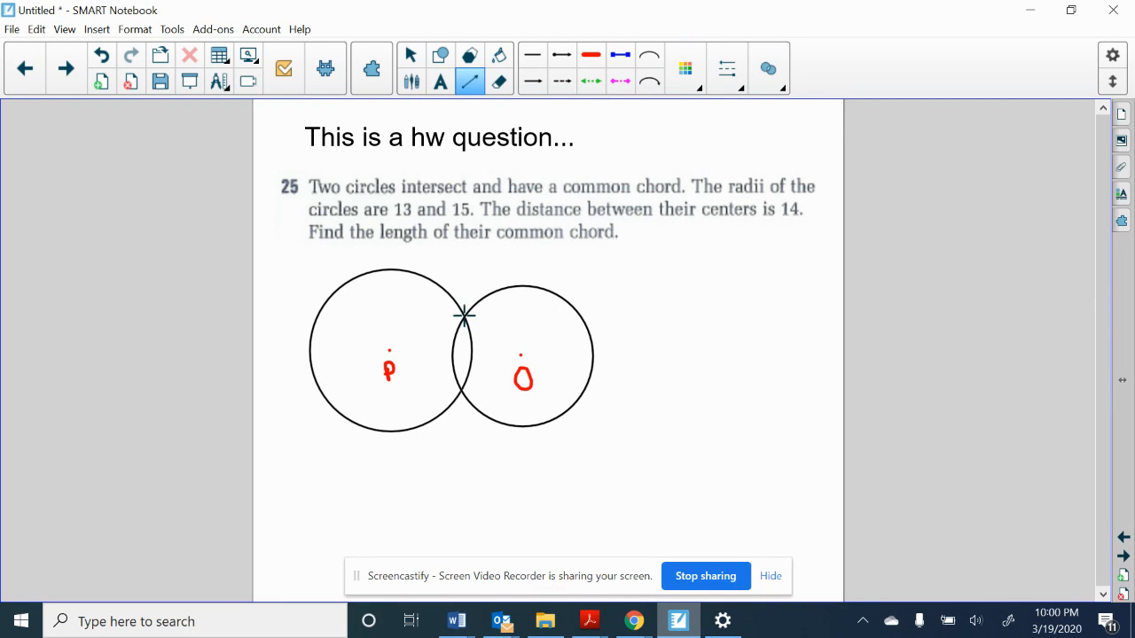
left_click_drag(465, 316, 462, 389)
- Select the green chord to check its endpoints, then deselect it
left_click(410, 55)
left_click(461, 355)
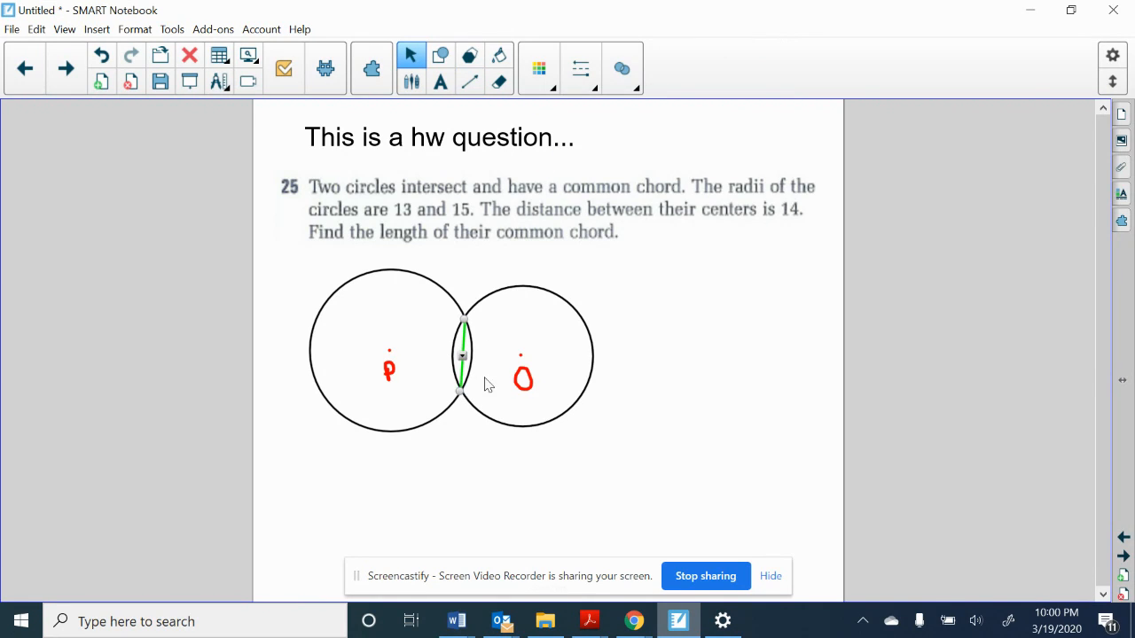
left_click(691, 403)
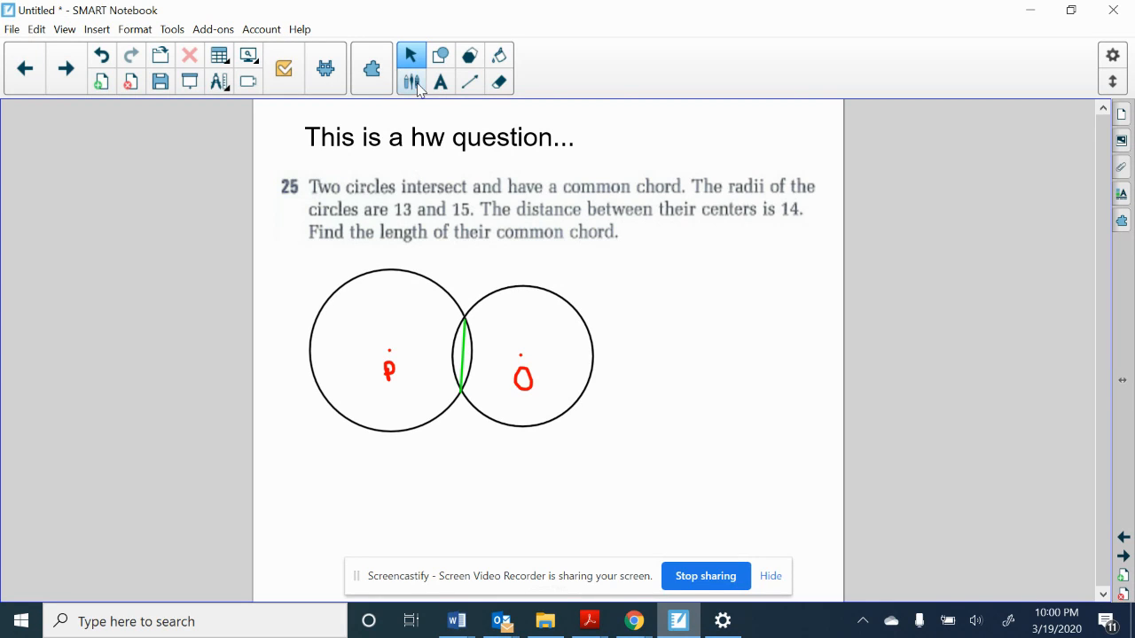
- Draw blue radii from center P to the upper and lower intersection points
left_click(413, 82)
left_click(698, 68)
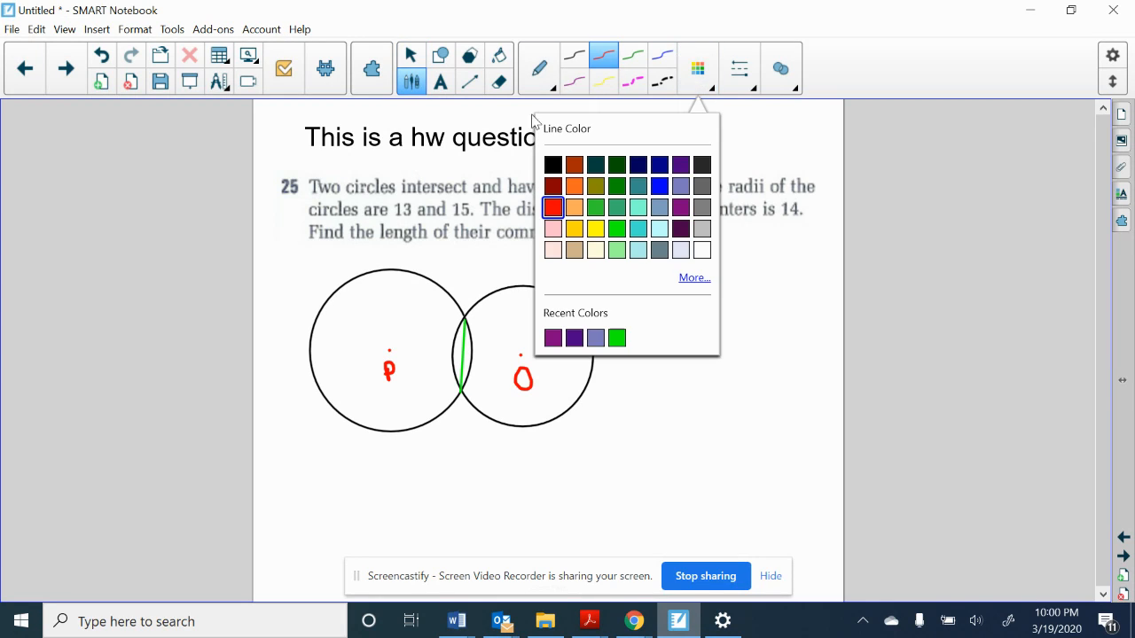
left_click(470, 81)
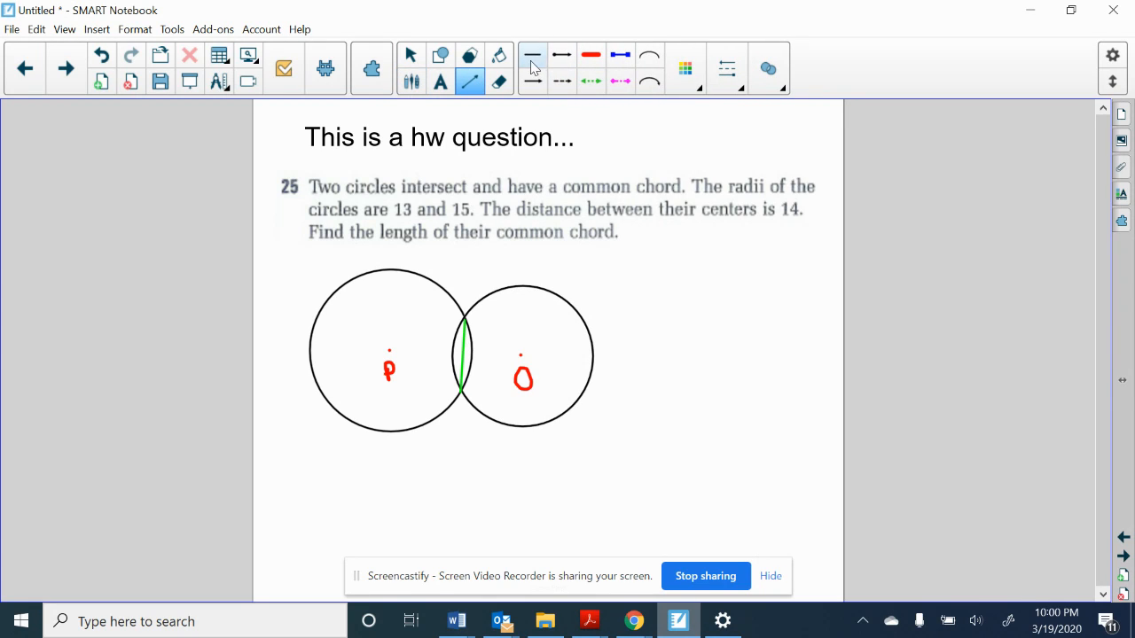
left_click(532, 58)
left_click(686, 68)
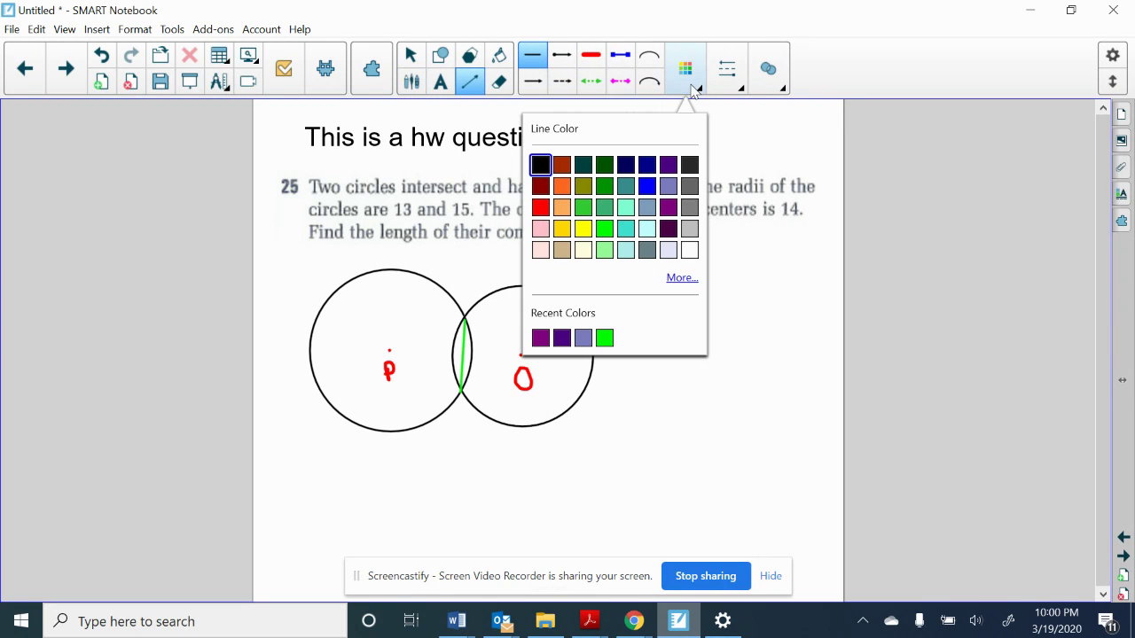
left_click(648, 186)
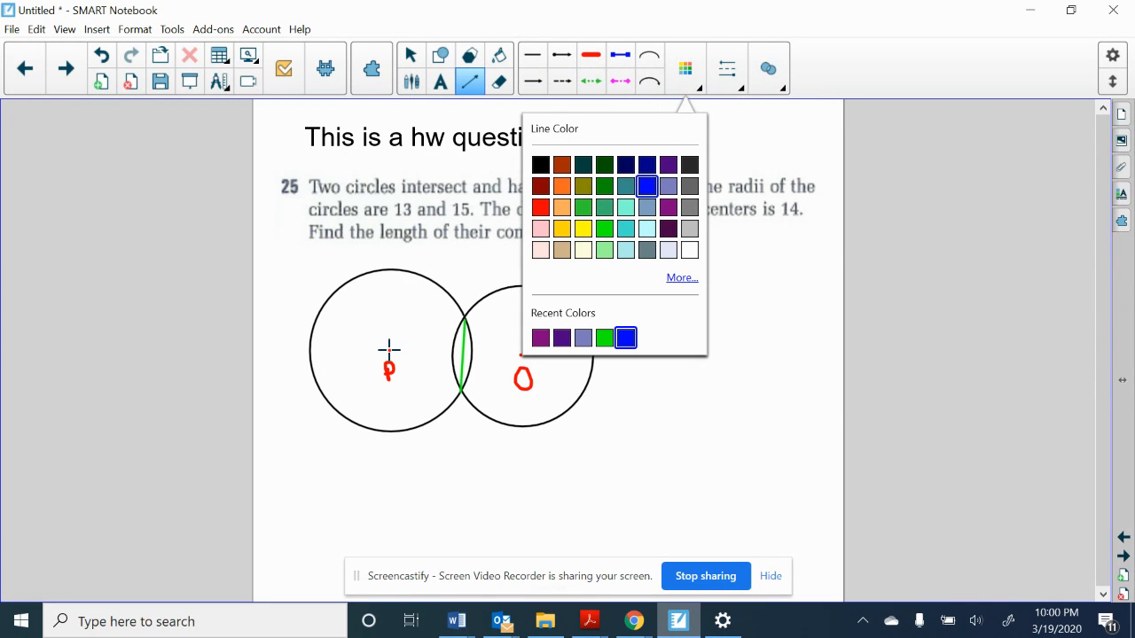
left_click_drag(389, 350, 465, 314)
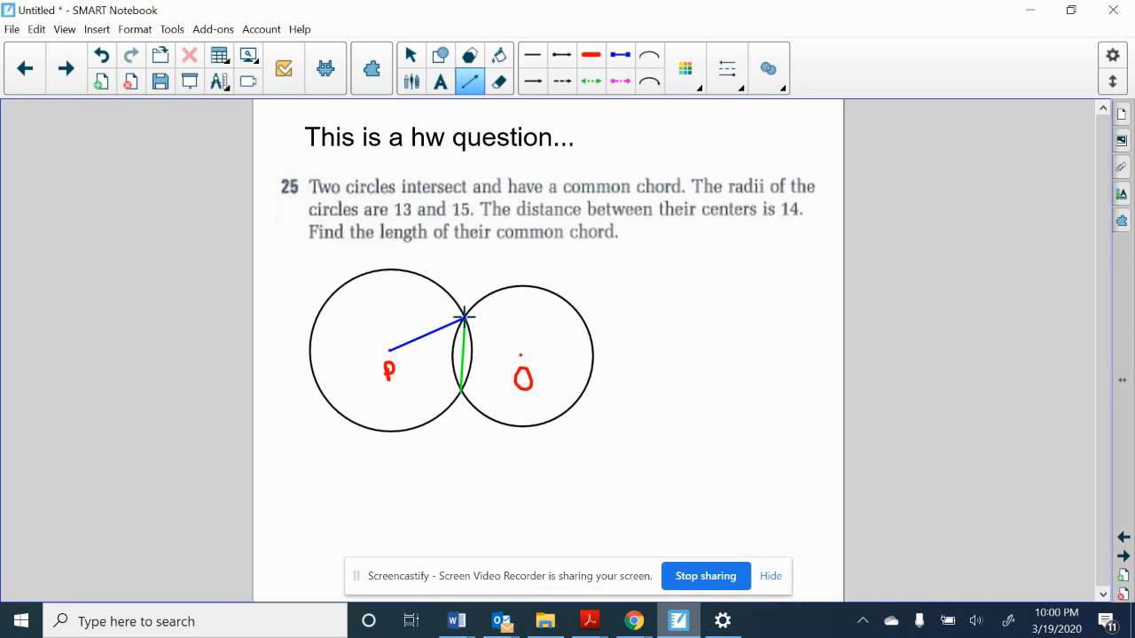
left_click_drag(388, 350, 463, 390)
- Handwrite the label 15 in blue ink above the upper radius from P
left_click(411, 82)
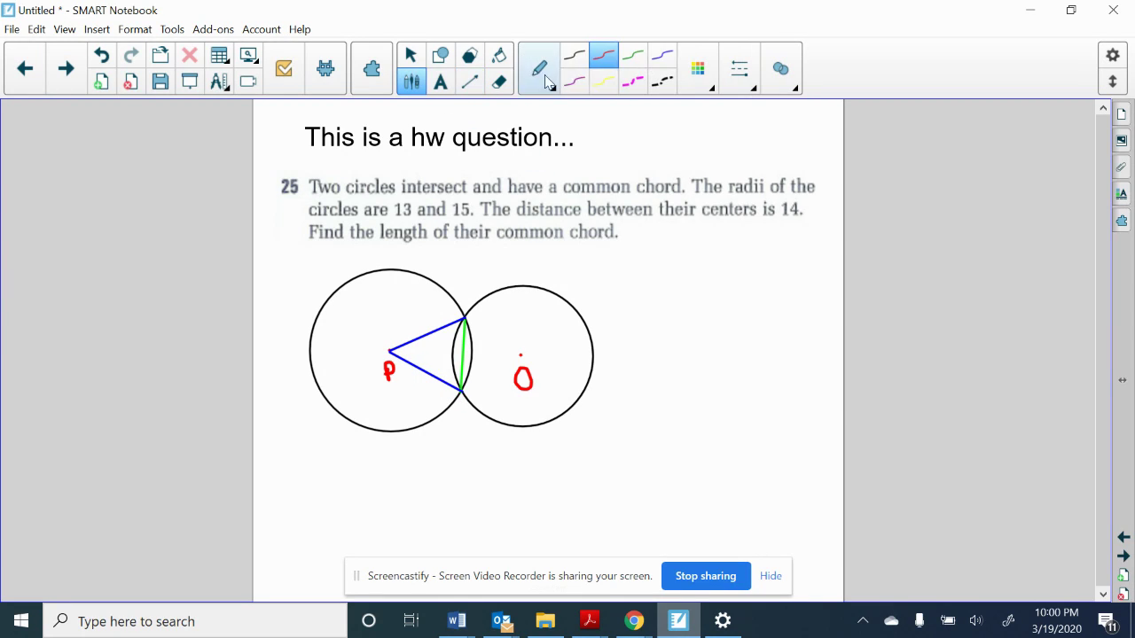
left_click(662, 57)
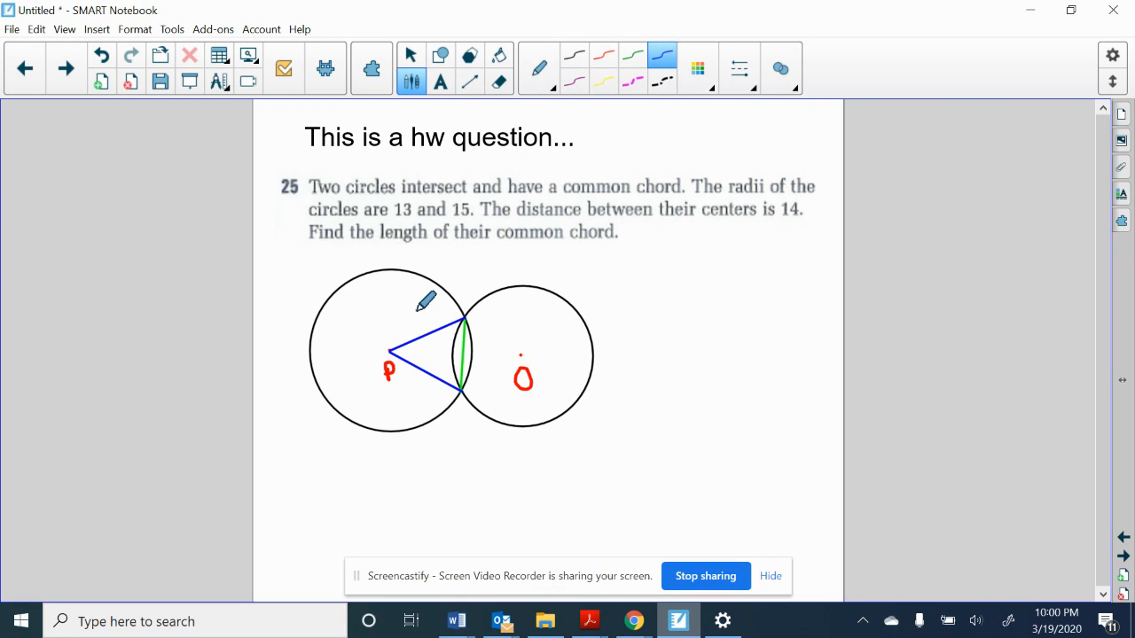
mouse_move(415, 311)
left_mouse_down()
mouse_move(415, 326)
mouse_move(431, 318)
left_mouse_up()
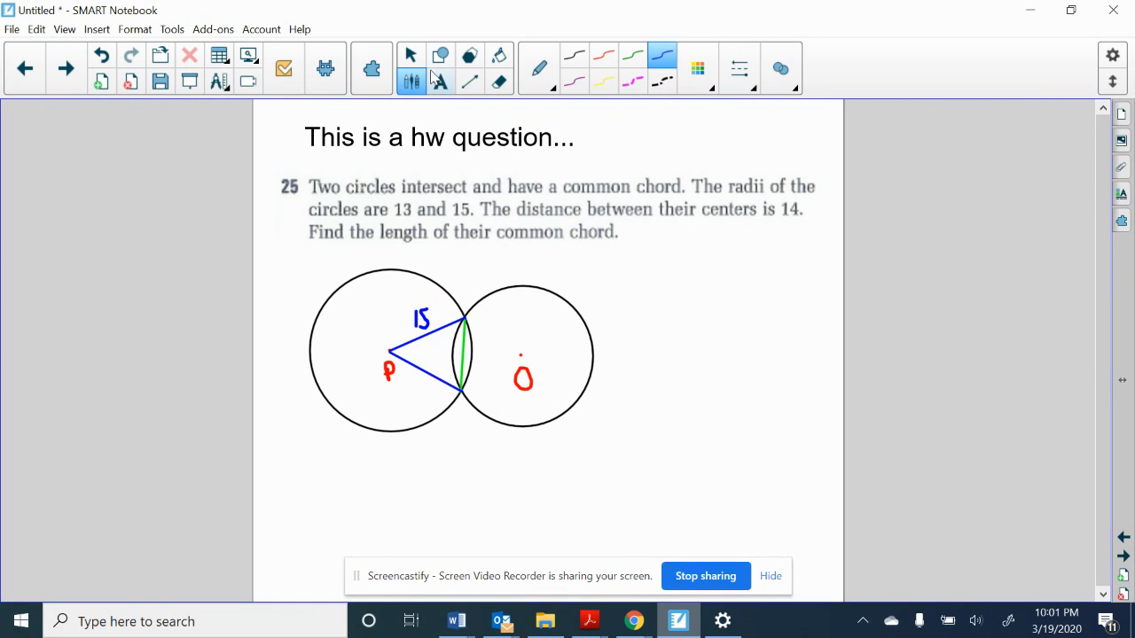
left_click(470, 82)
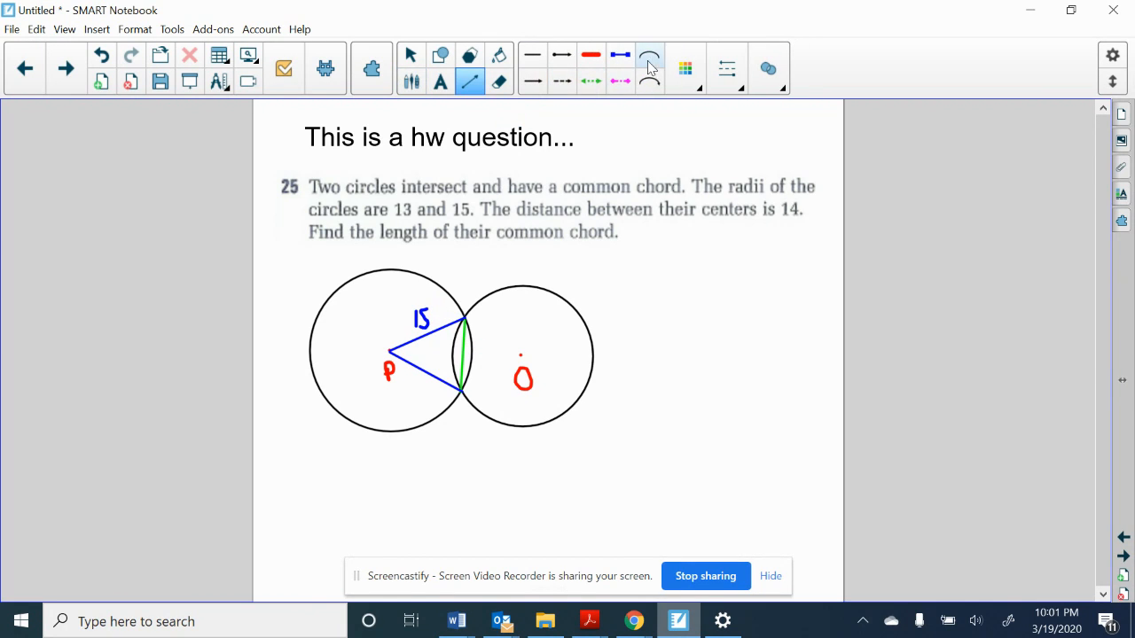
- Draw orange radii from center O to the upper and lower intersection points
left_click(685, 68)
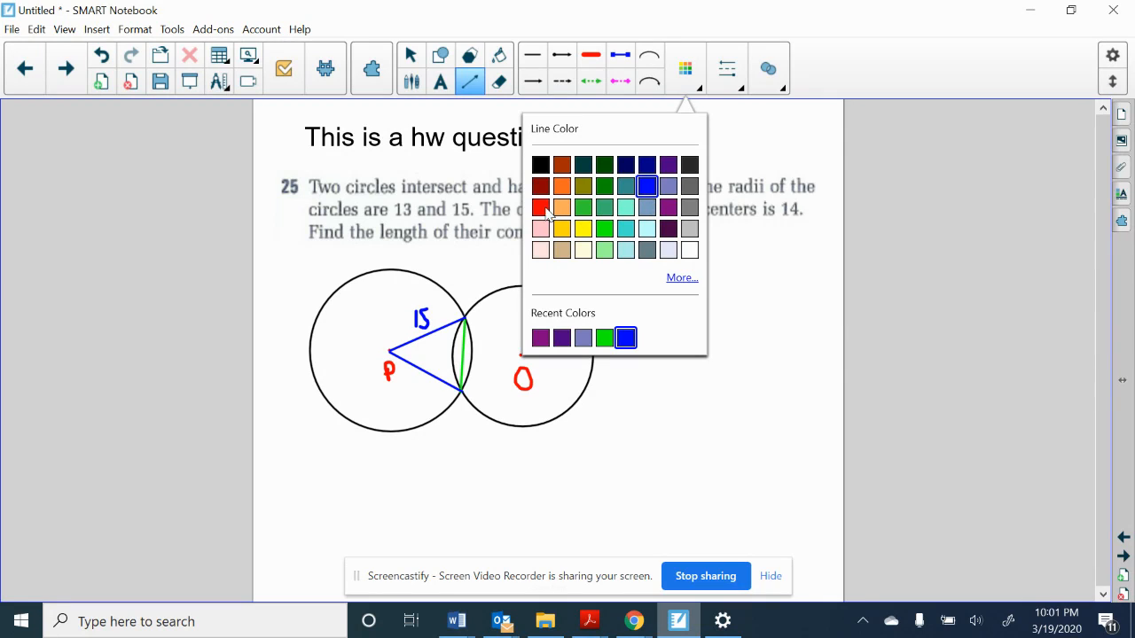
left_click(561, 186)
left_click(684, 69)
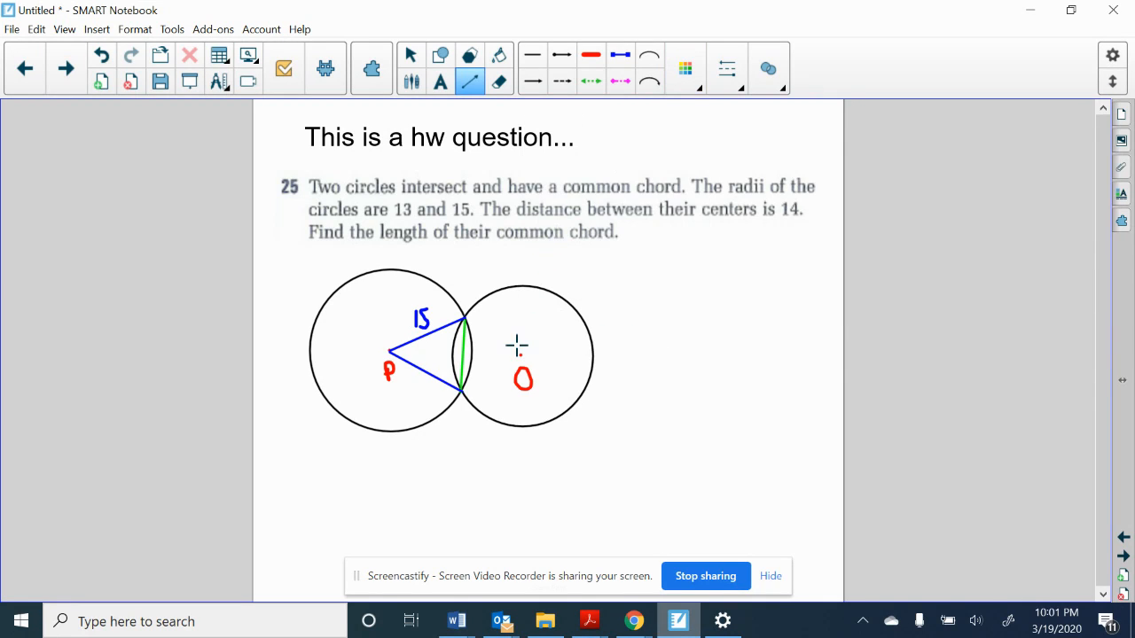
left_click_drag(520, 353, 465, 315)
left_click_drag(521, 355, 461, 390)
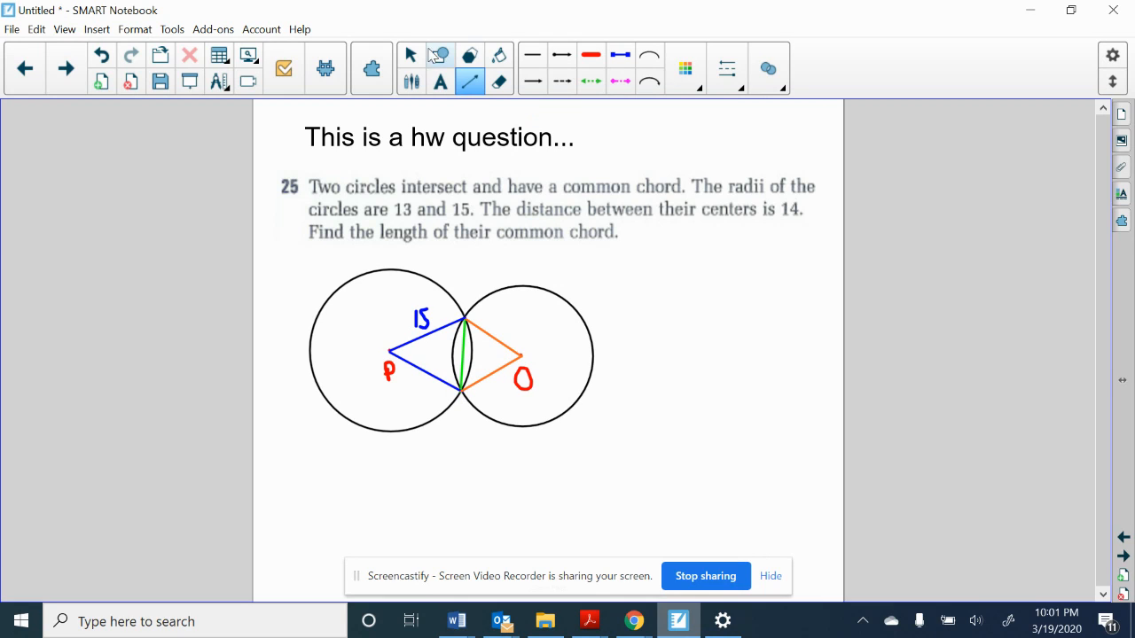
- Handwrite the label 13 in orange ink near the upper radius from O
left_click(440, 82)
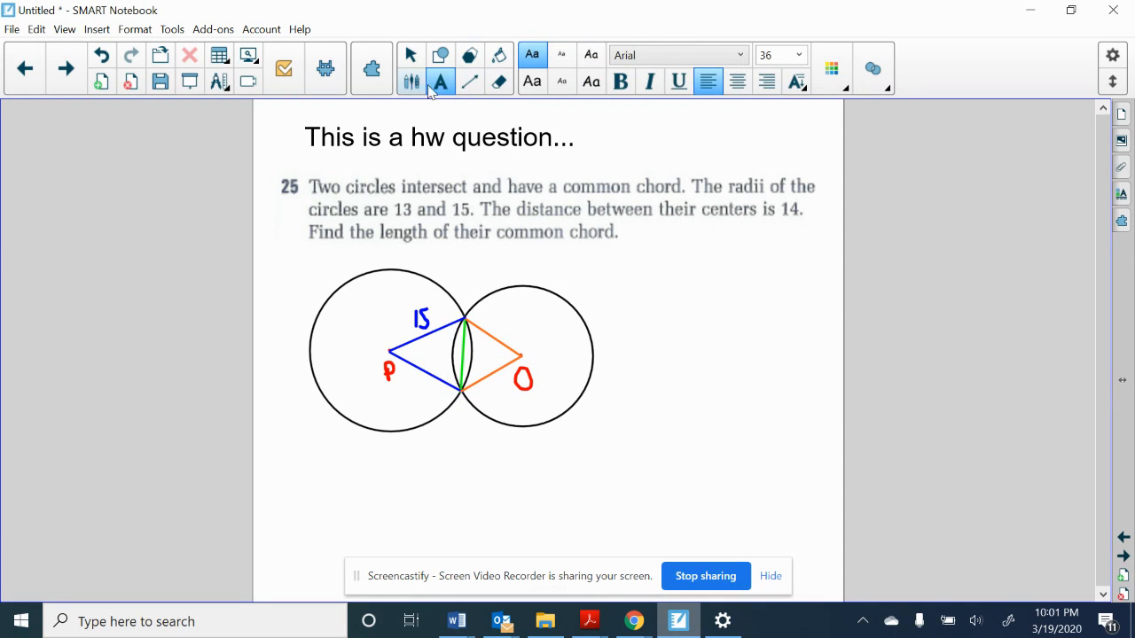
left_click(411, 82)
left_click(698, 69)
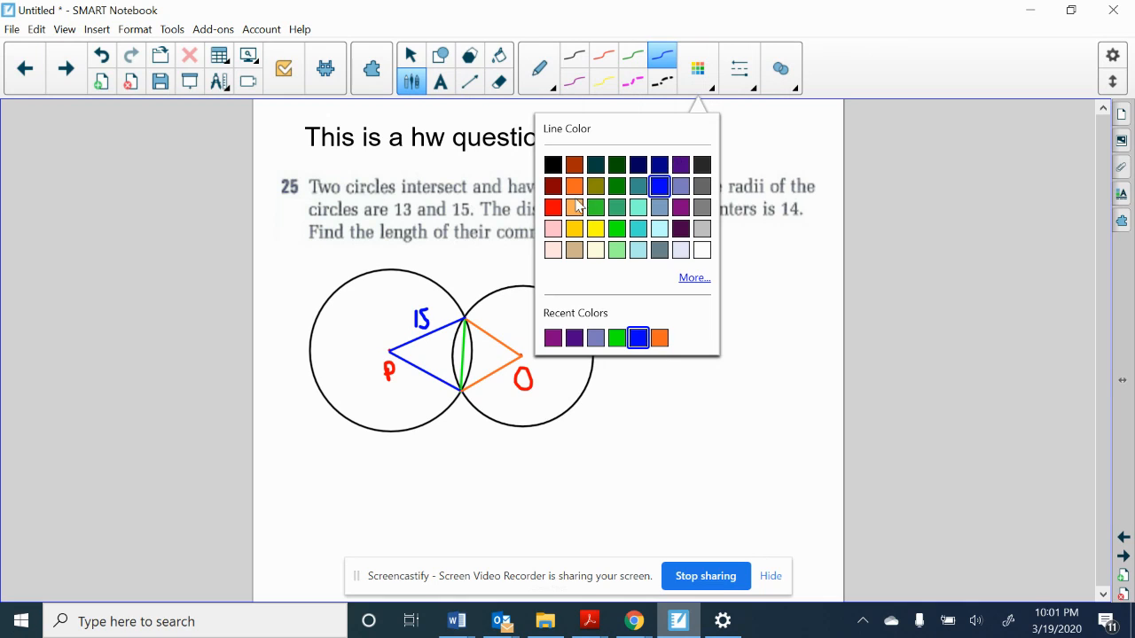
left_click_drag(493, 317, 494, 335)
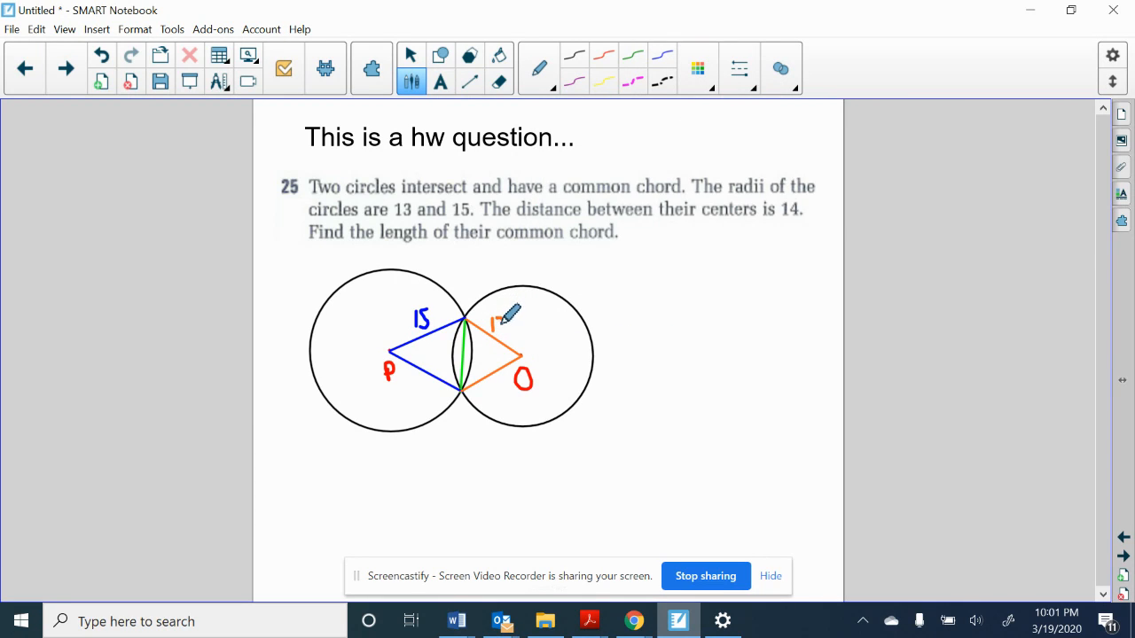
left_click_drag(498, 317, 501, 335)
left_click(471, 83)
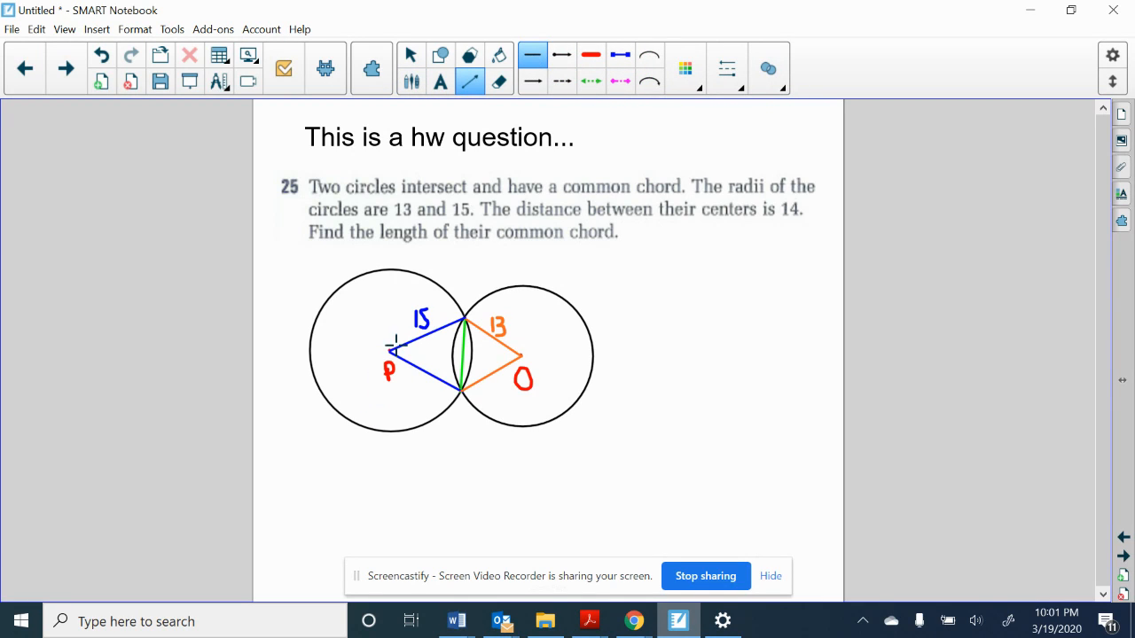
- Draw a black line from P to O and nudge its left endpoint exactly onto P
left_click_drag(390, 353, 525, 356)
left_click(411, 56)
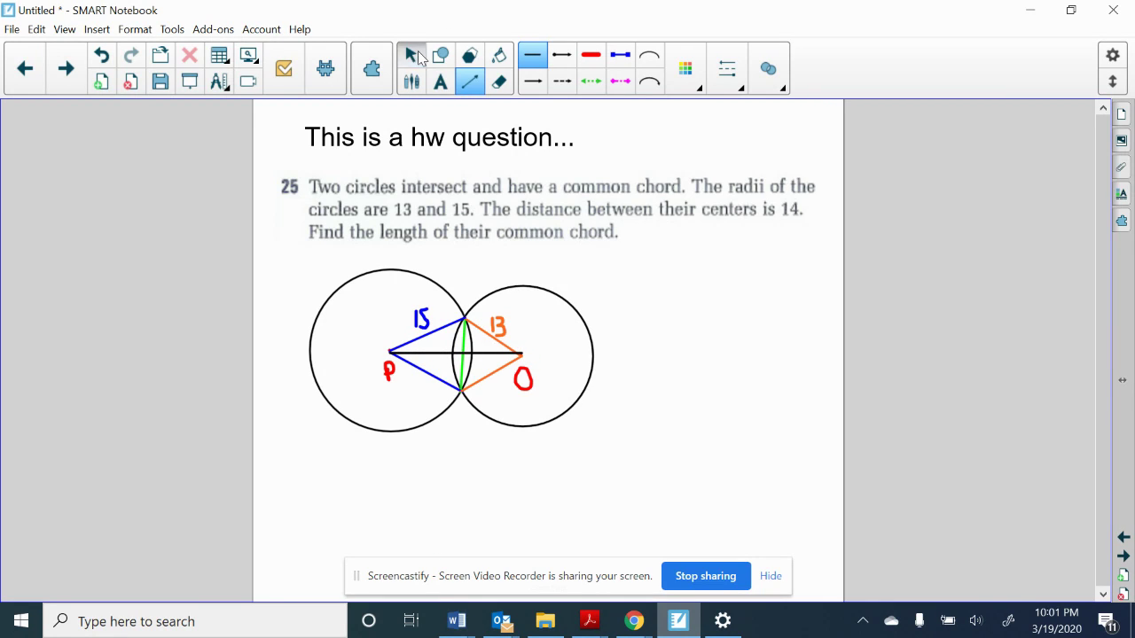
left_click(429, 355)
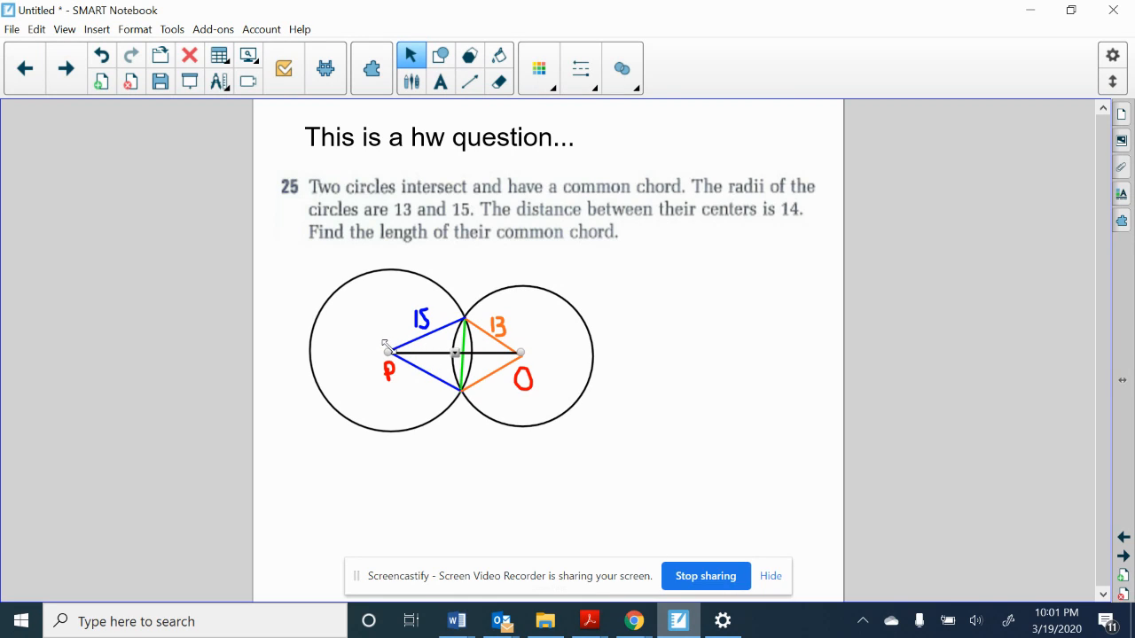
left_click_drag(387, 348, 393, 351)
- Handwrite 14 in black ink on the center line between P and O
left_click(410, 81)
left_click(575, 58)
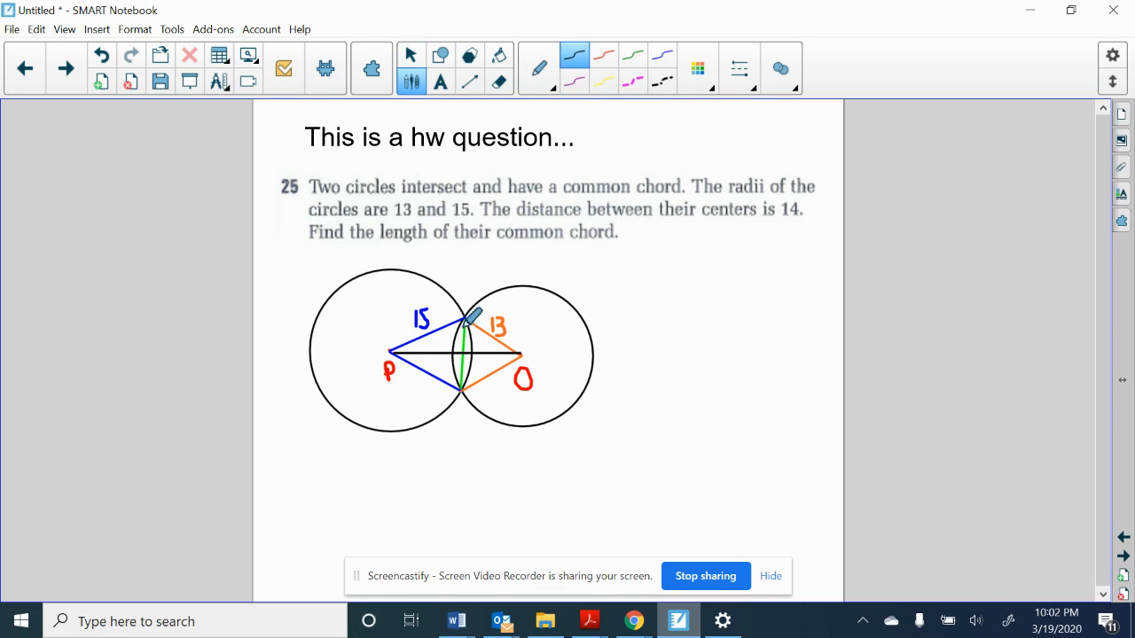
mouse_move(452, 328)
left_mouse_down()
mouse_move(449, 342)
mouse_move(461, 344)
left_mouse_up()
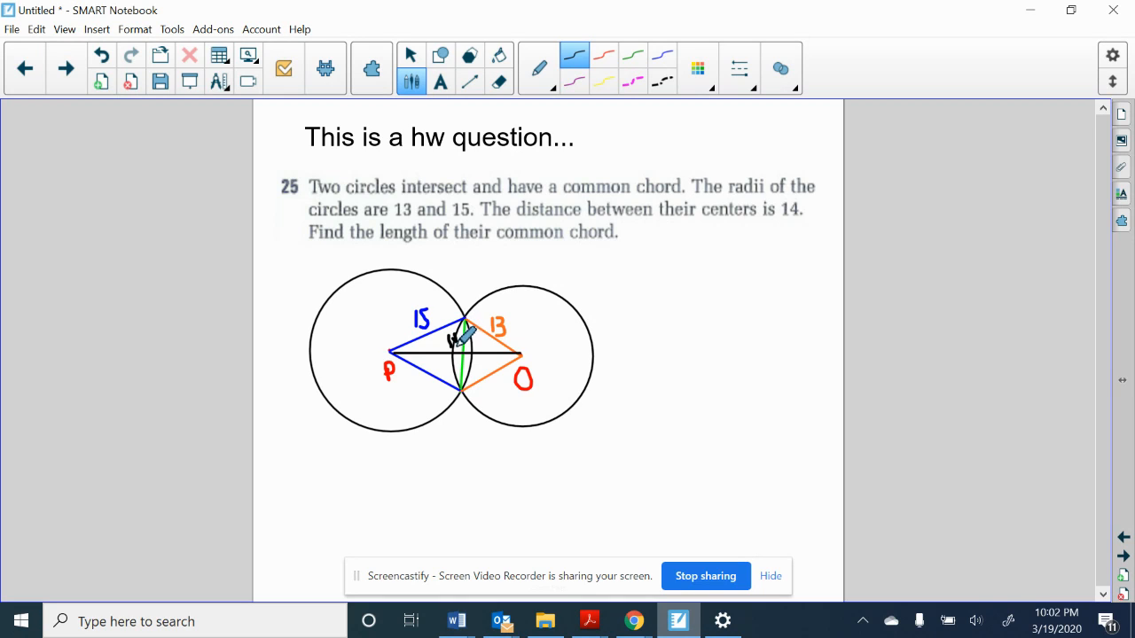